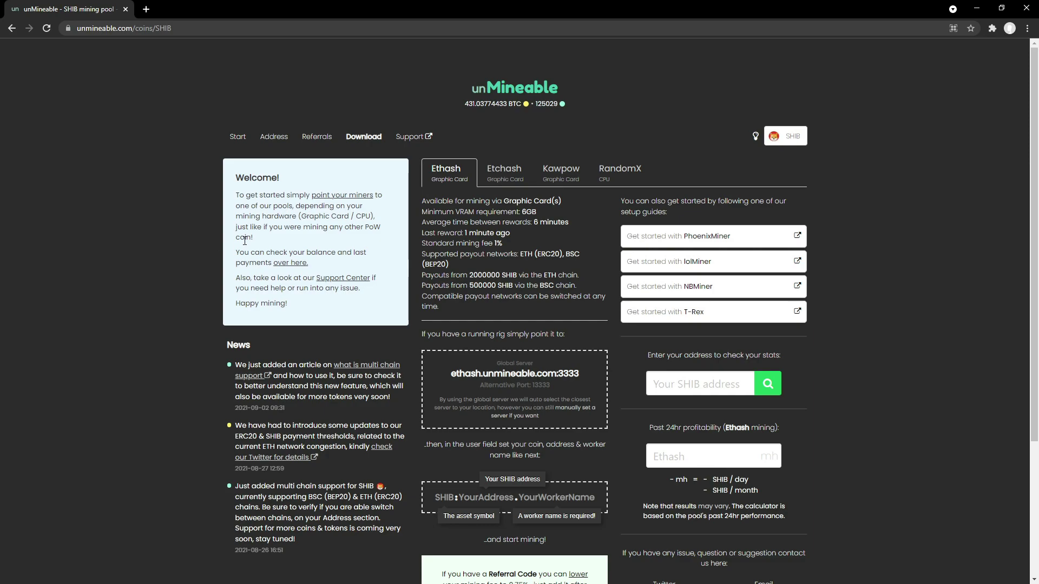
Step: Compare the Etchash, Kawpow, RandomX and Ethash pool details on unMineable's SHIB page
click(503, 178)
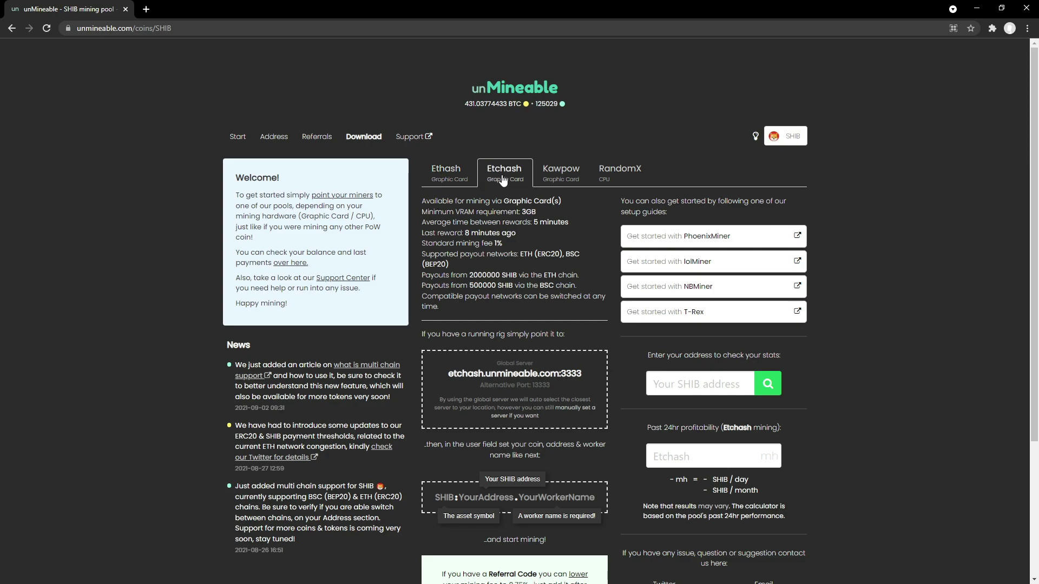
click(563, 178)
click(620, 174)
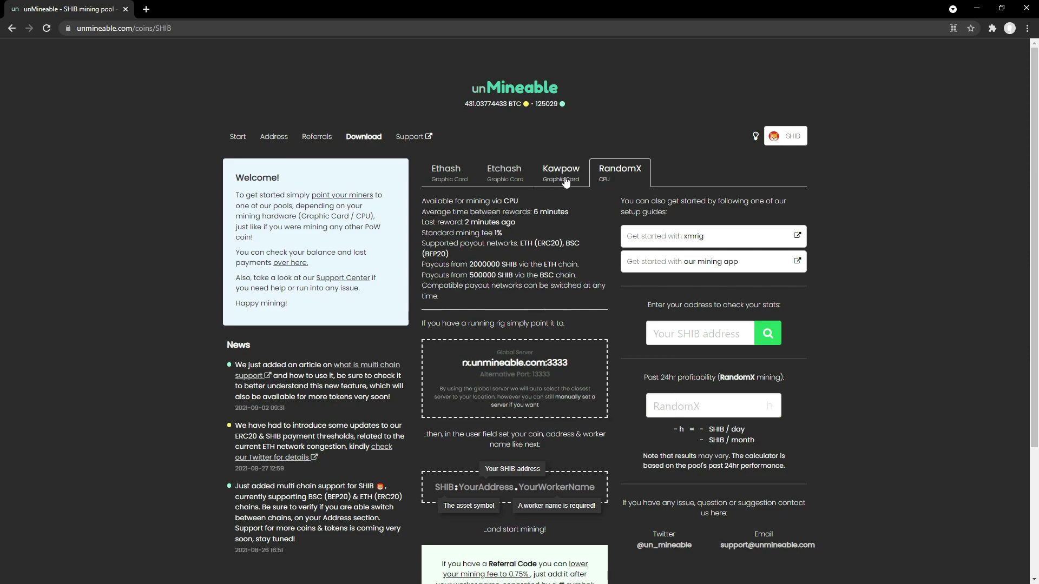
click(454, 177)
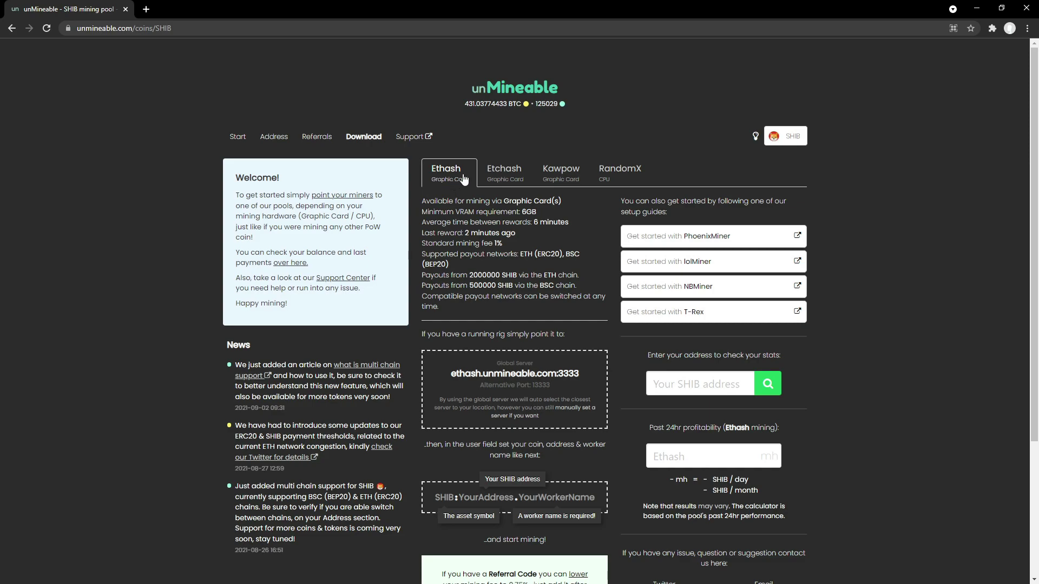
click(624, 179)
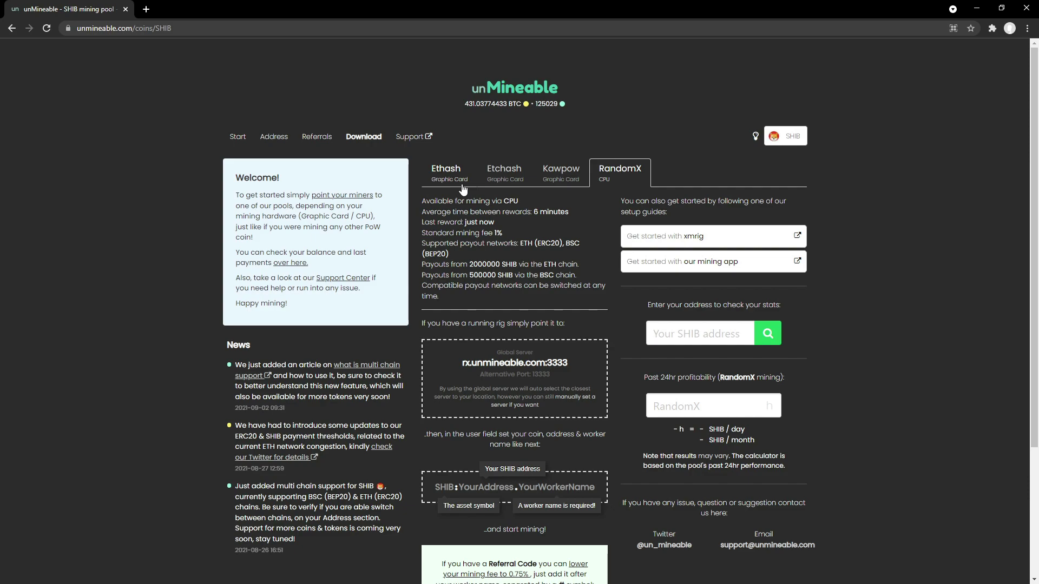
click(464, 176)
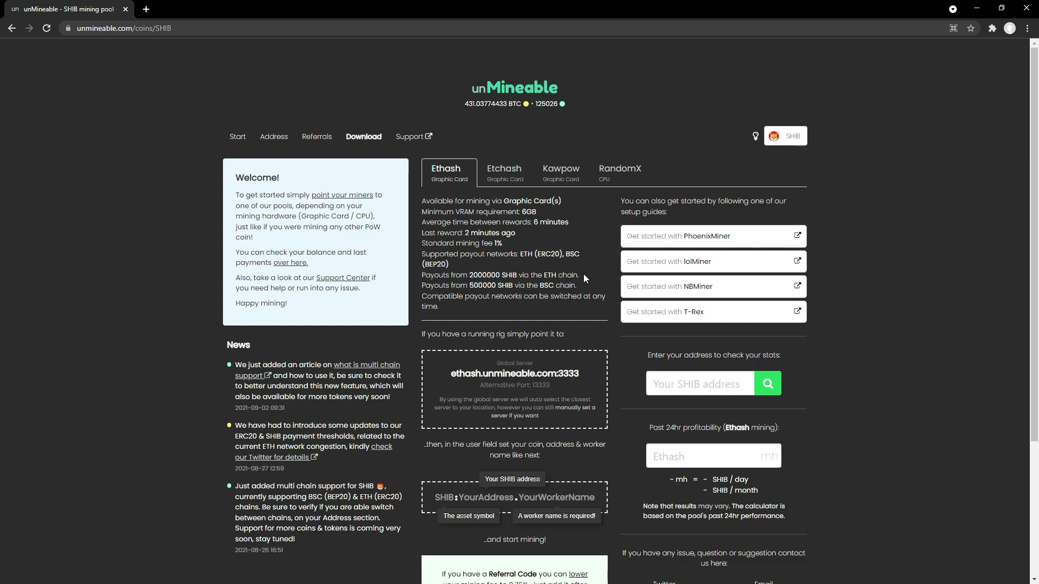
Step: Copy the start_eth batch file and paste a duplicate into the NBMiner_Win folder
key(alt+Tab)
drag(806, 143, 469, 86)
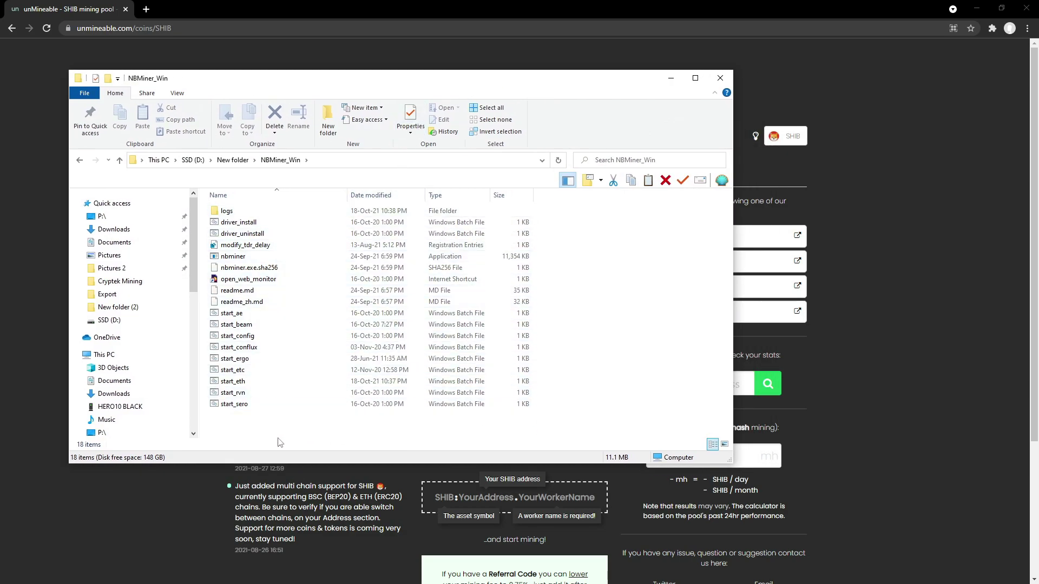
right_click(255, 381)
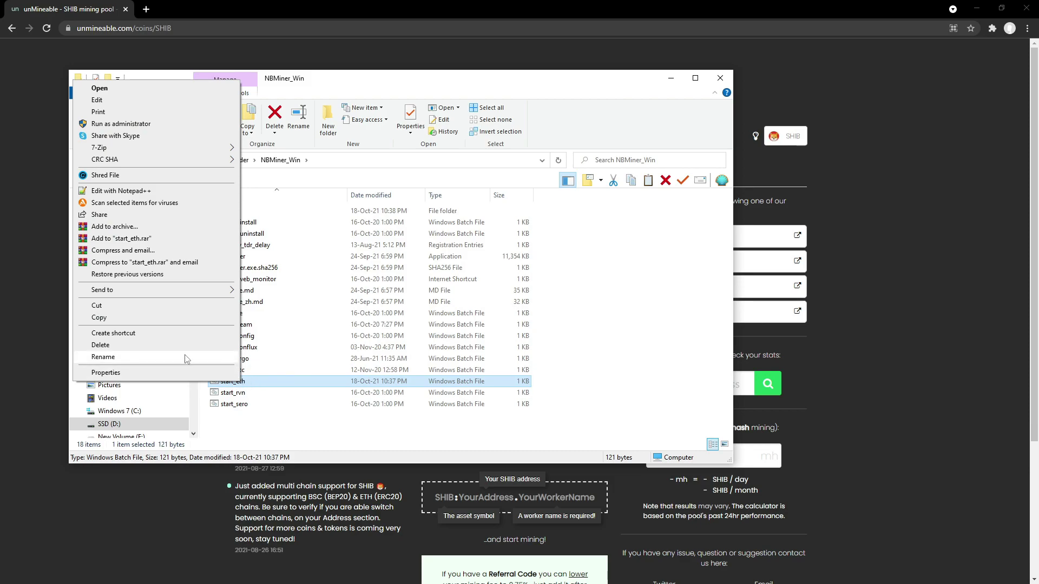
click(135, 320)
click(262, 420)
right_click(262, 420)
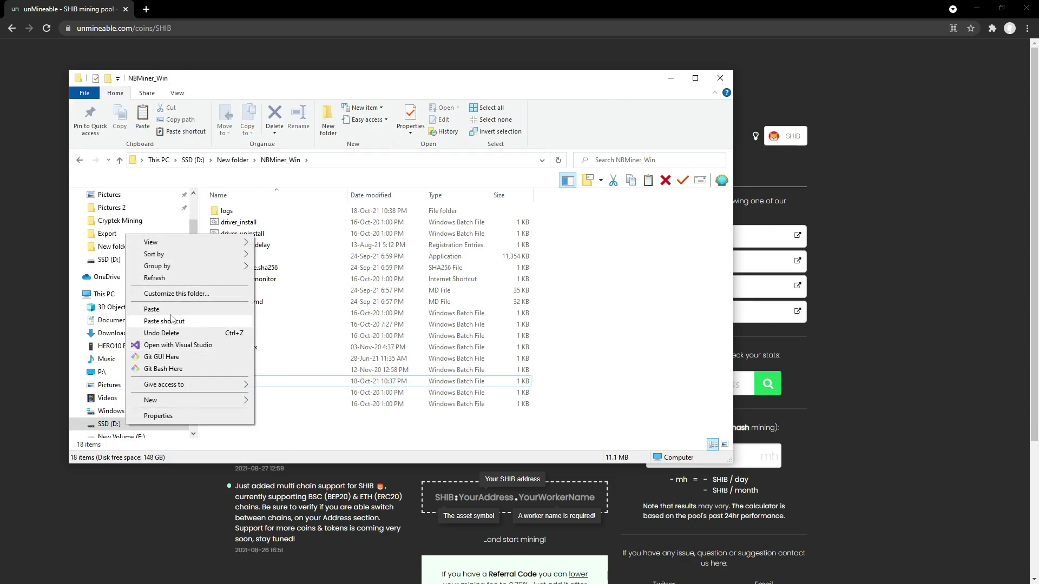
click(262, 420)
Step: Rename the copy to start_shib and open it in Notepad
right_click(234, 381)
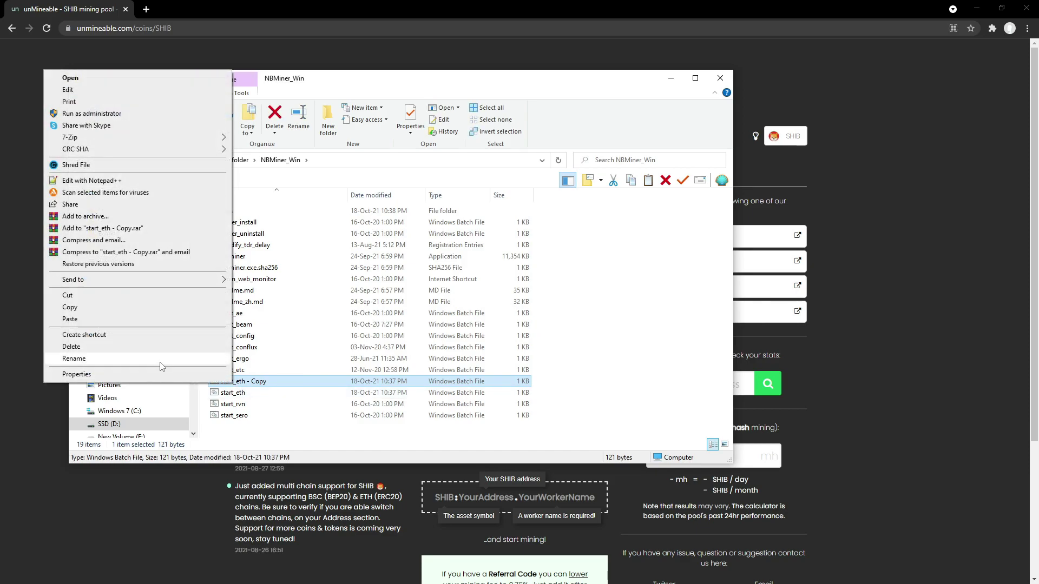
click(232, 378)
drag(272, 381, 237, 382)
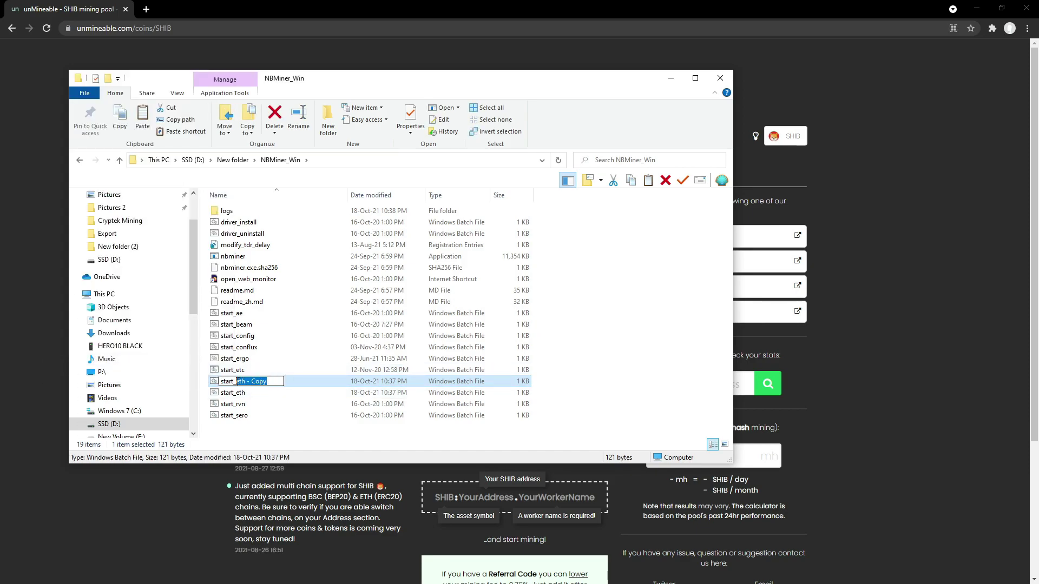
text(shib)
key(Return)
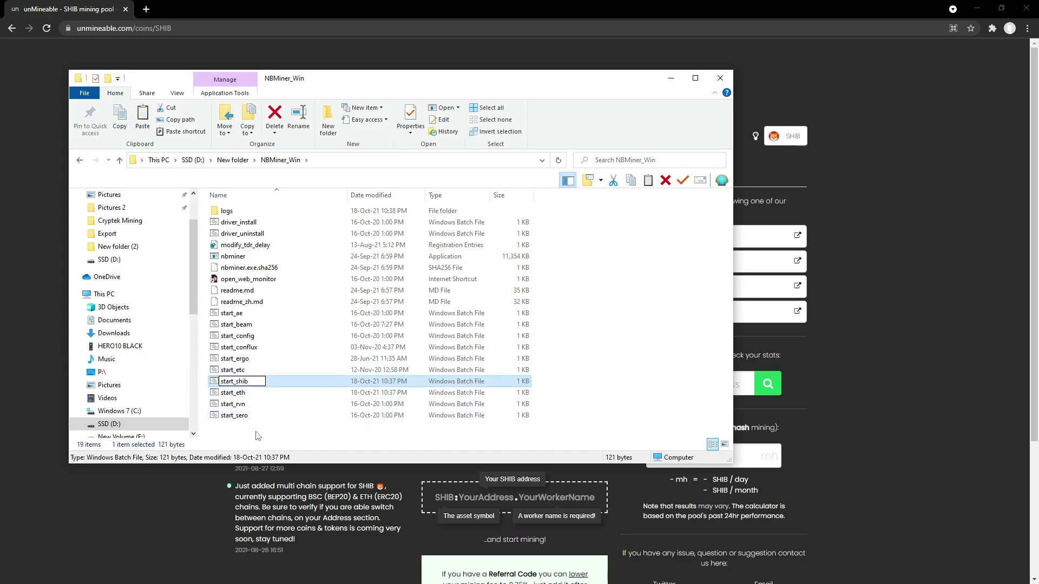
right_click(263, 415)
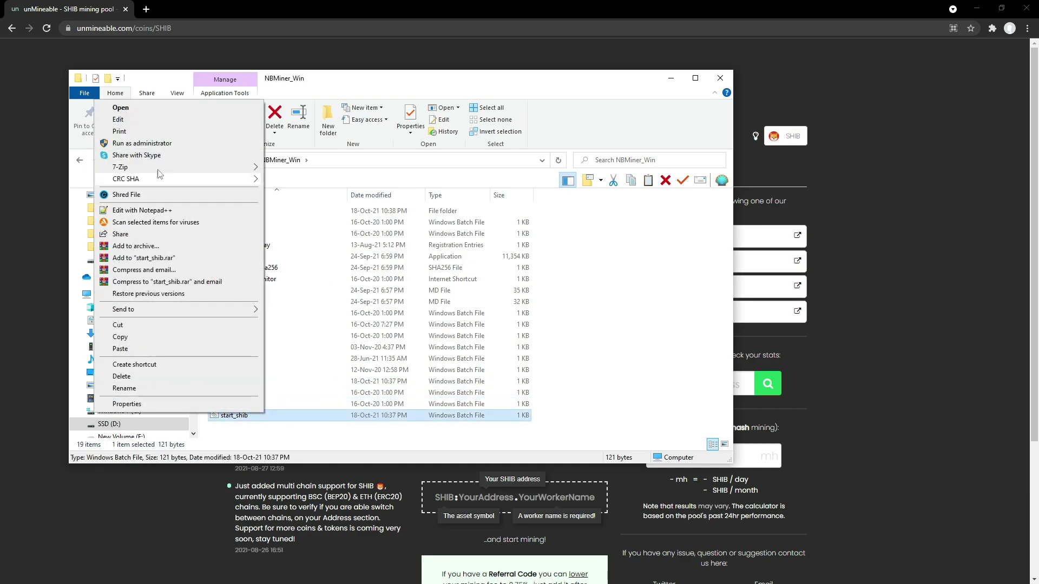
click(119, 124)
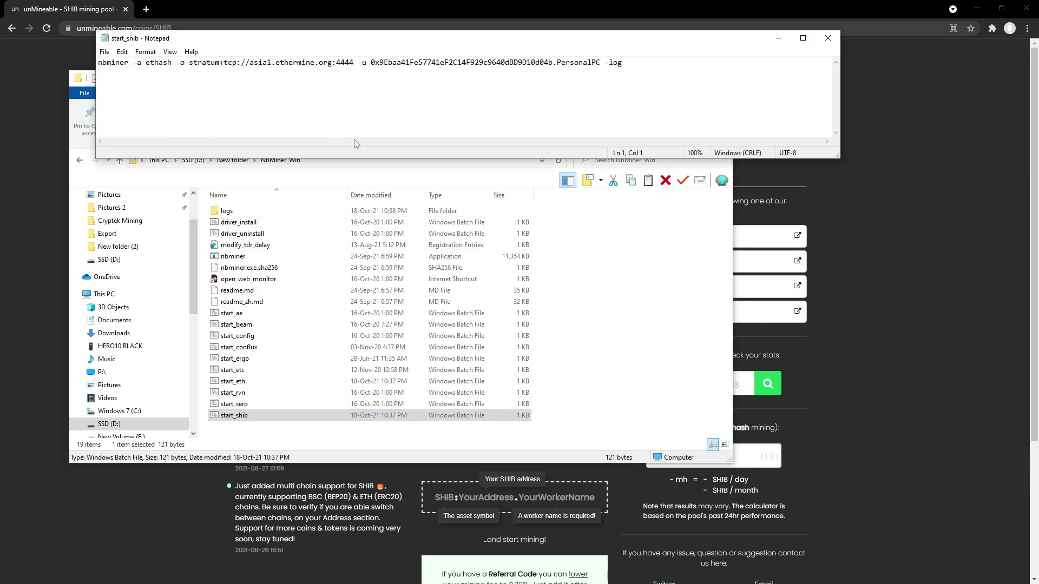
Step: Replace asia1.ethermine.org:4444 with ethash.unmineable.com:3333 and prefix the wallet address with SHIB:
click(701, 227)
click(720, 78)
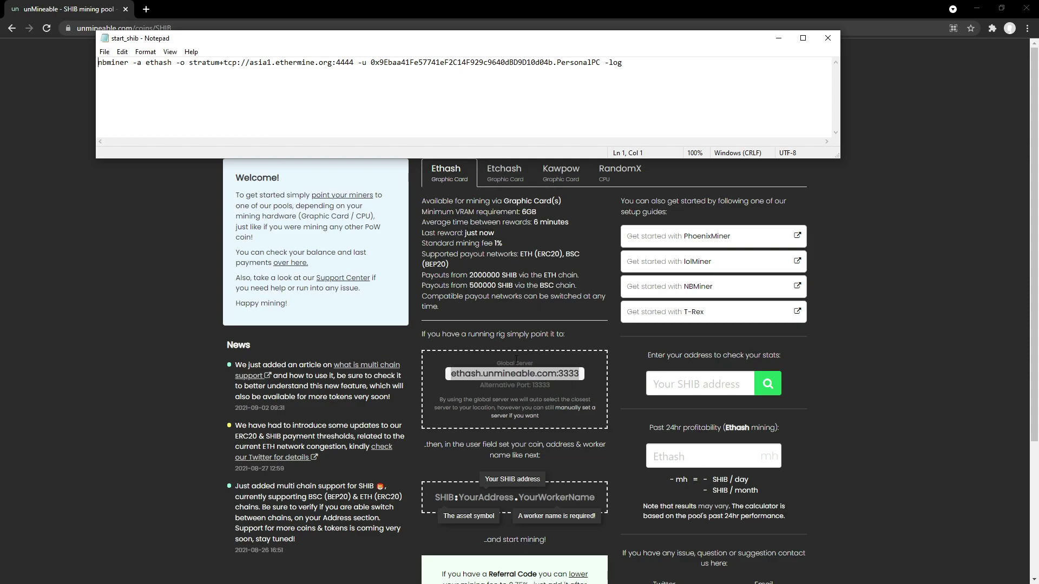
drag(354, 63, 250, 64)
key(ctrl+v)
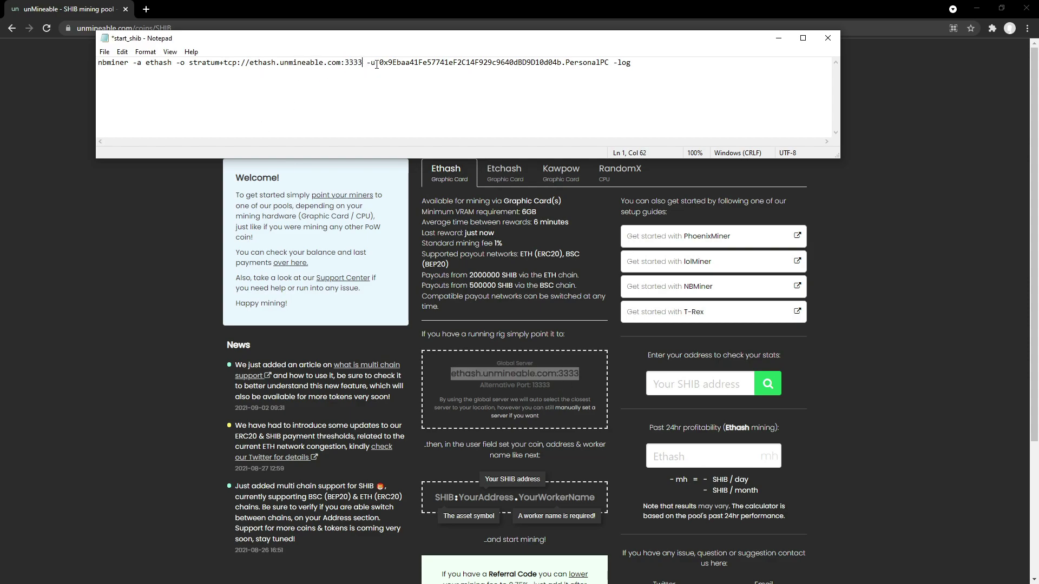
drag(379, 64, 561, 64)
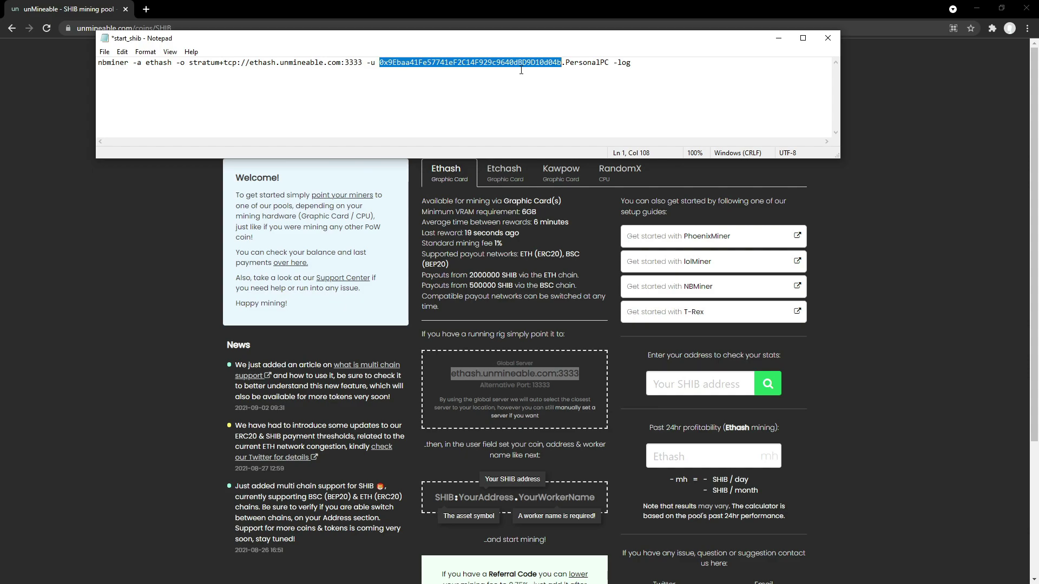
key(Left)
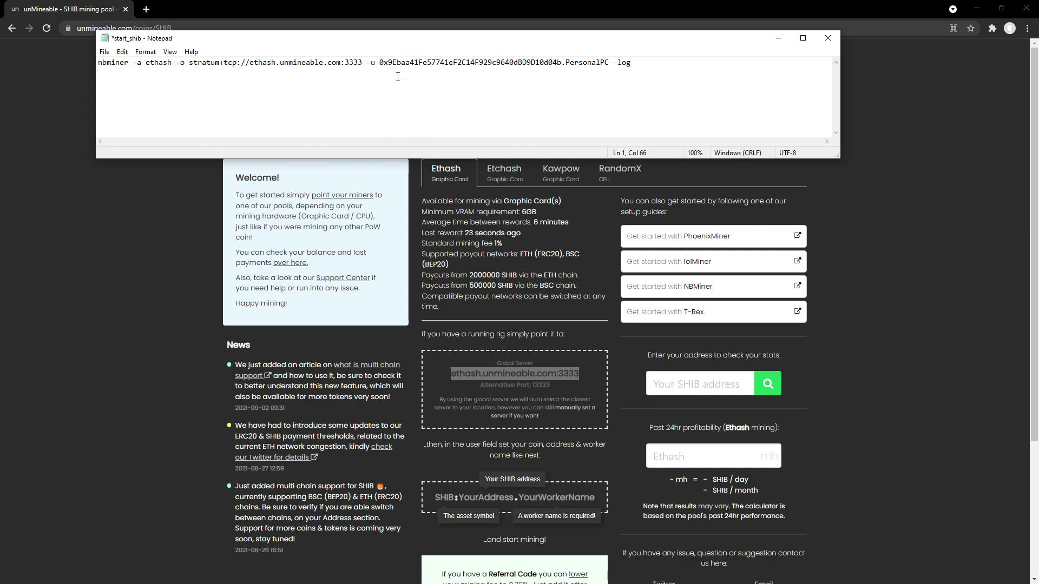
text(SHIB)
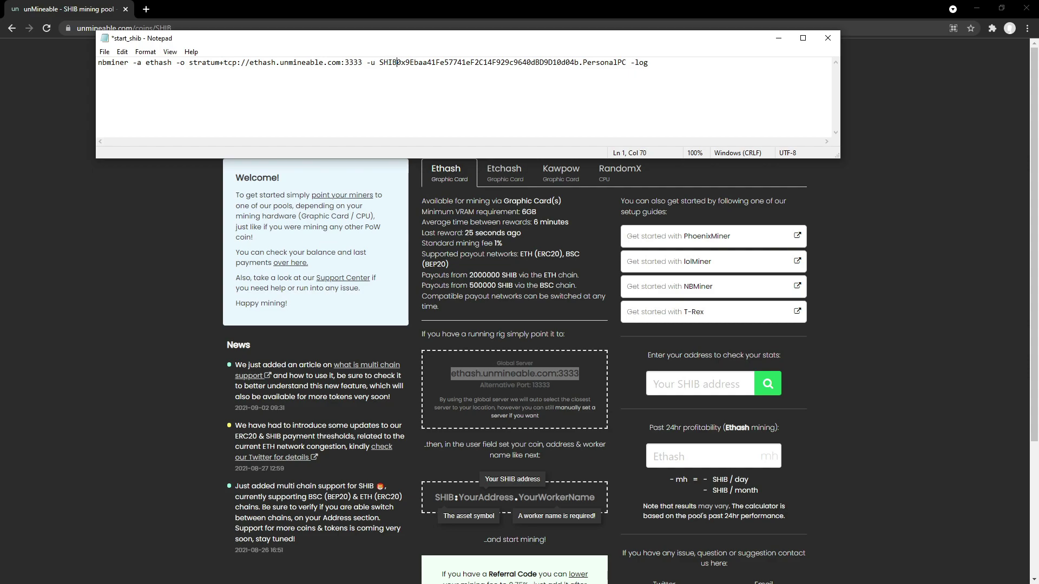
text(:)
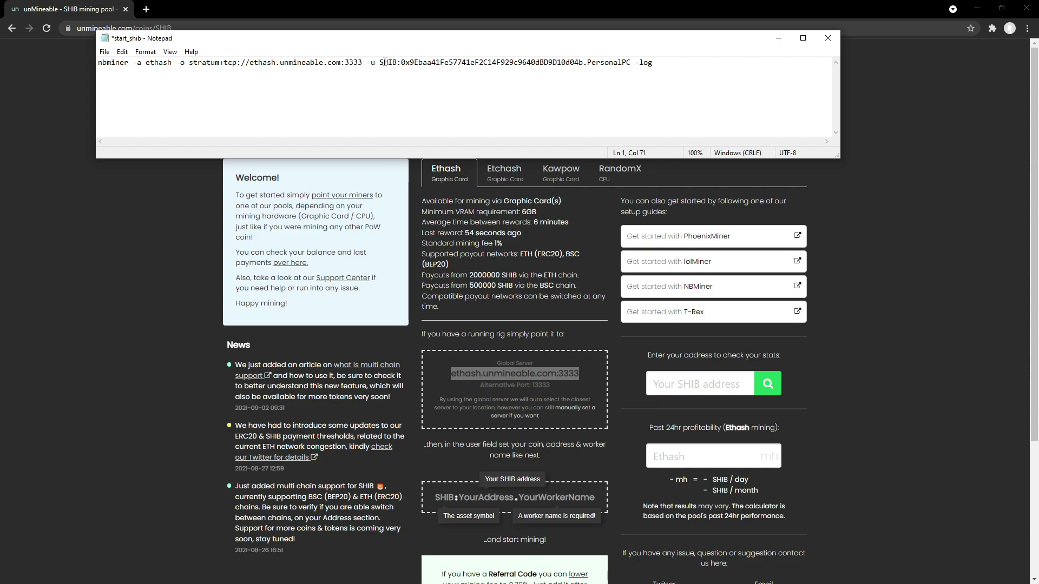
Step: Check the edited command and PersonalPC worker name, then save start_shib
drag(99, 62, 524, 62)
click(535, 62)
drag(588, 63, 631, 62)
click(590, 64)
click(588, 62)
click(632, 62)
key(ctrl+s)
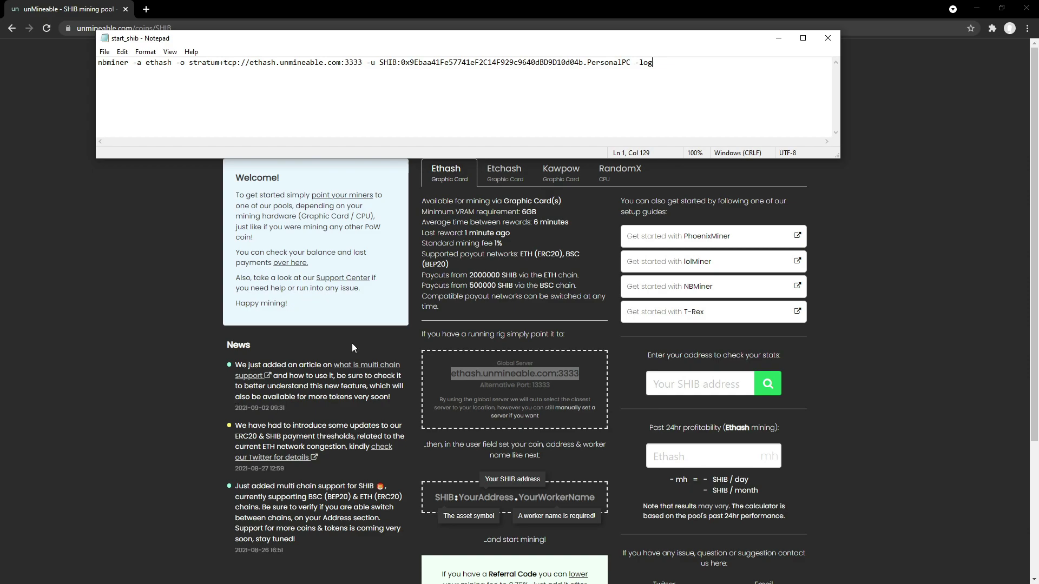
key(alt+Tab)
drag(401, 169, 461, 164)
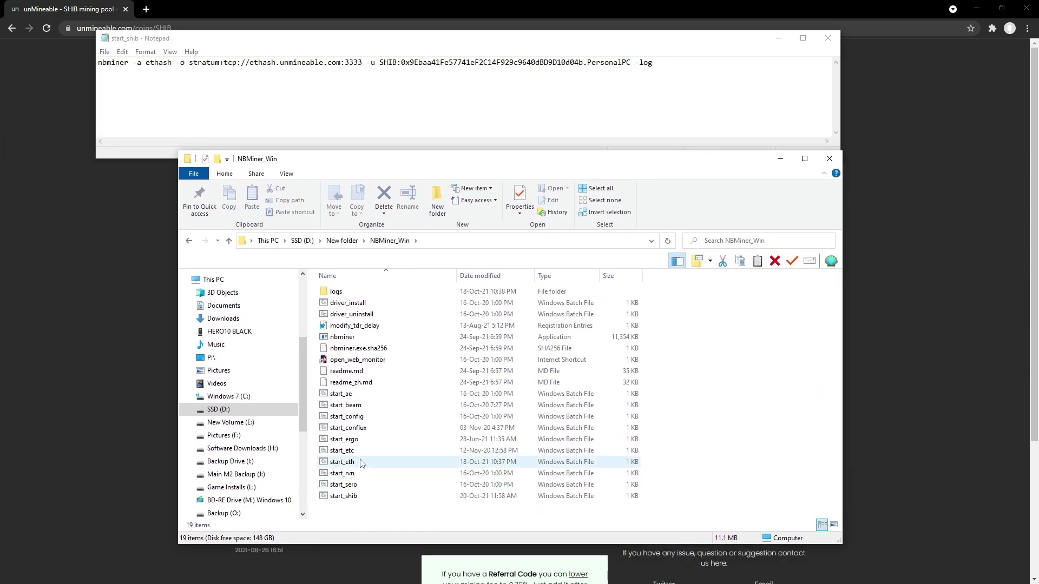
Step: Save and close start_shib, then run it to see NBMiner hash ~72 MH/s on ethash.unmineable.com
click(287, 63)
click(108, 53)
click(117, 100)
click(185, 117)
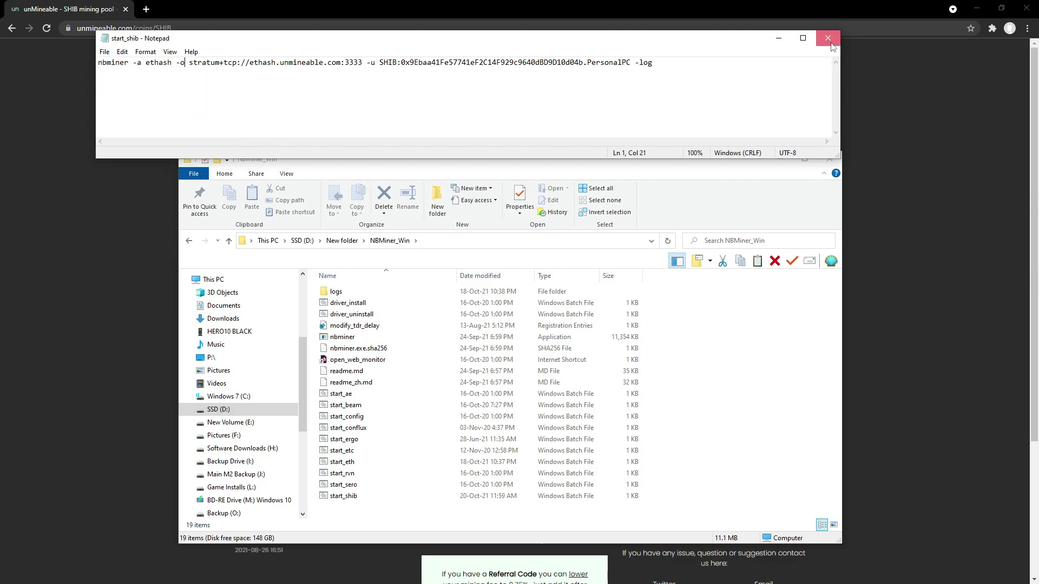
click(828, 37)
double_click(411, 496)
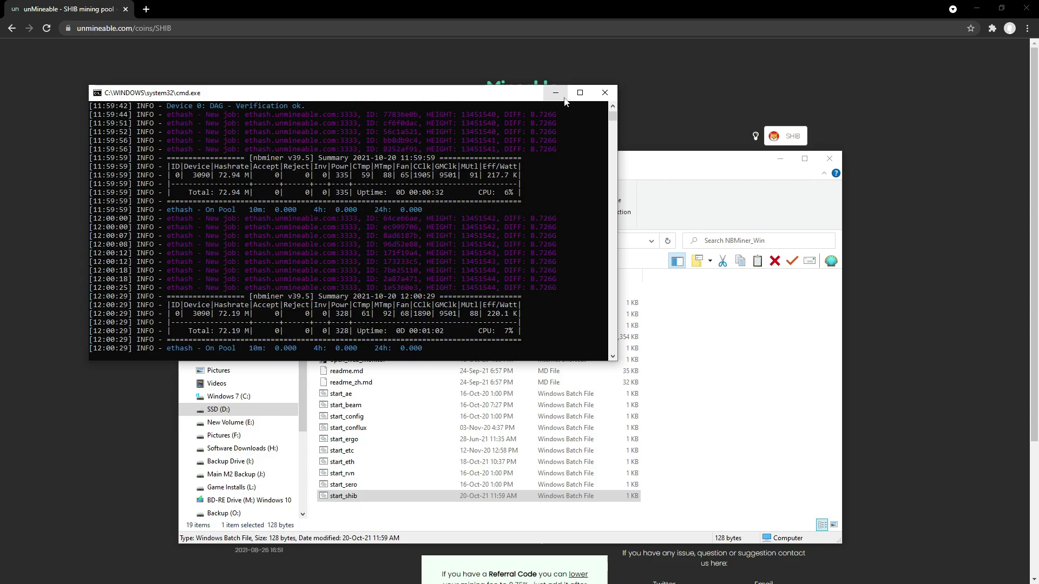
click(604, 93)
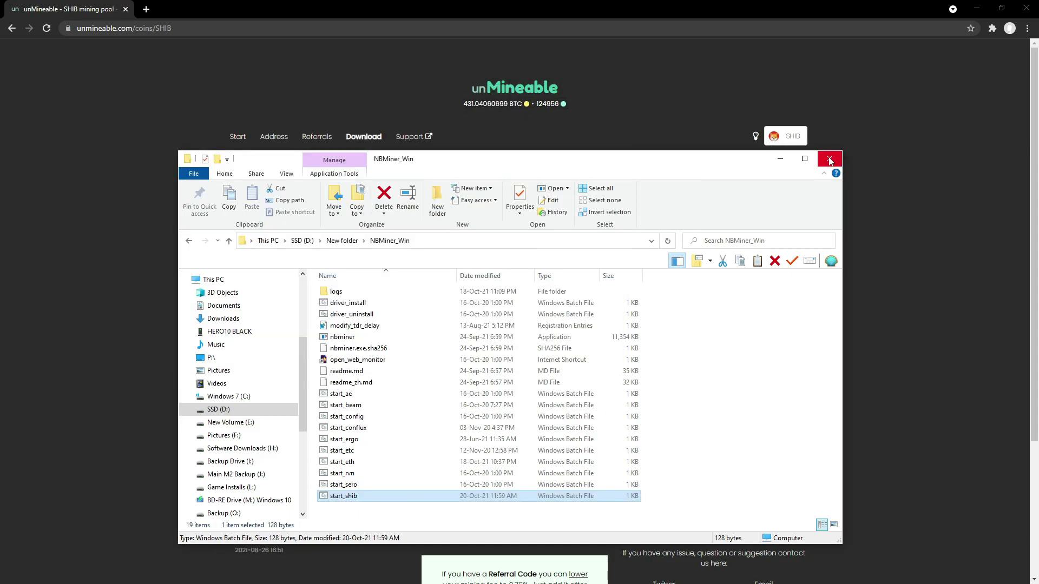
Step: Close NBMiner_Win and show unMineable's RandomX pool (rx.unmineable.com:3333) beside the xmrig-6.15.2 folder
click(828, 158)
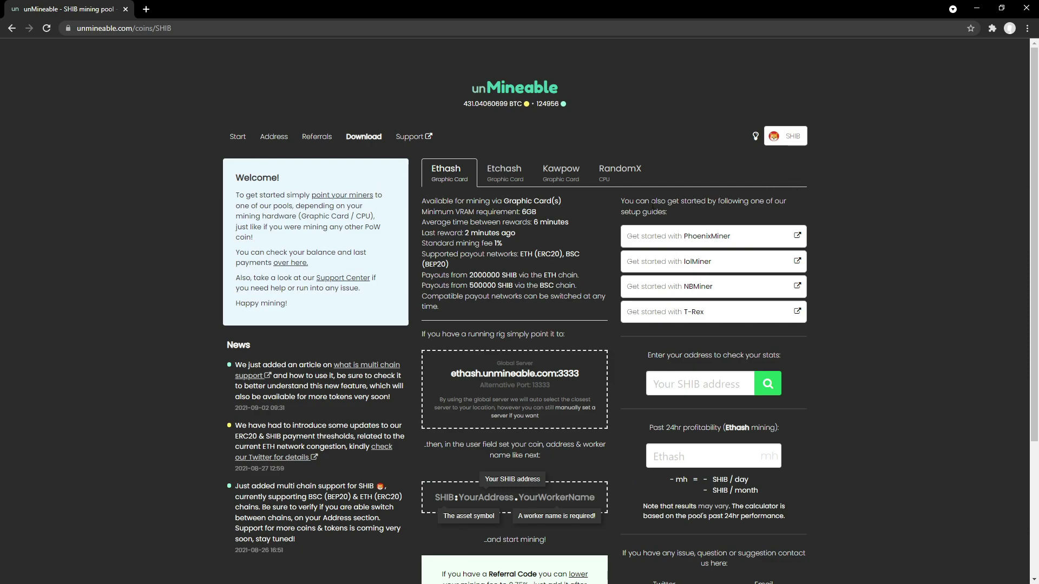
click(593, 180)
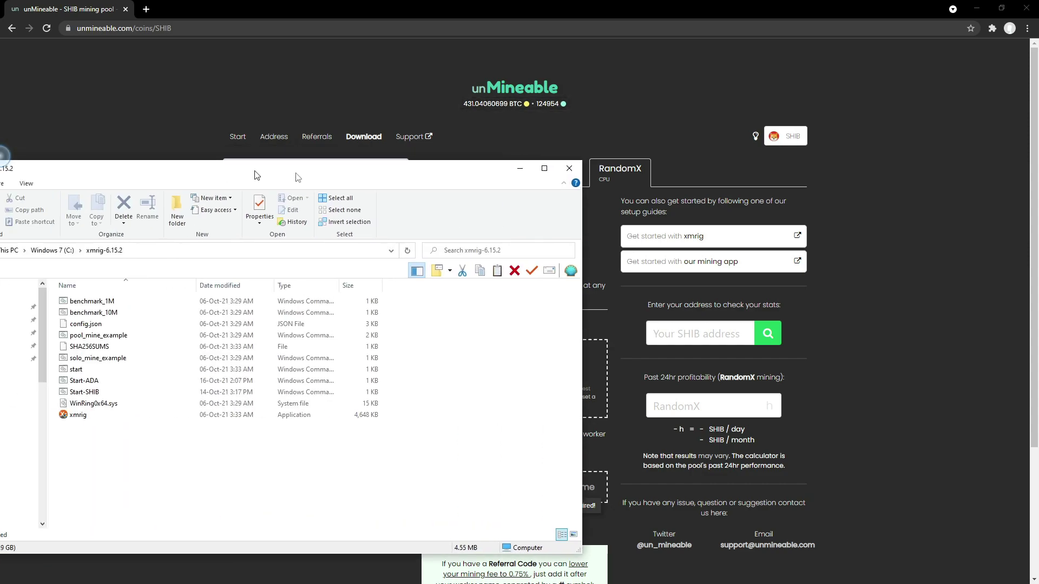
drag(259, 156, 556, 128)
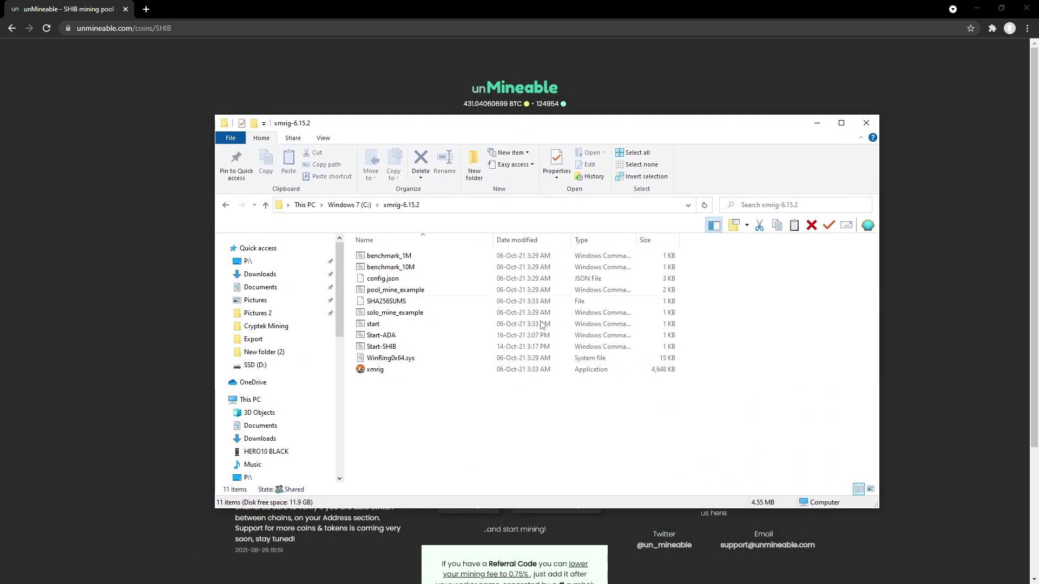
Step: Open Start-SHIB in Notepad and inspect its rx.unmineable.com pool and 3333 port
click(406, 347)
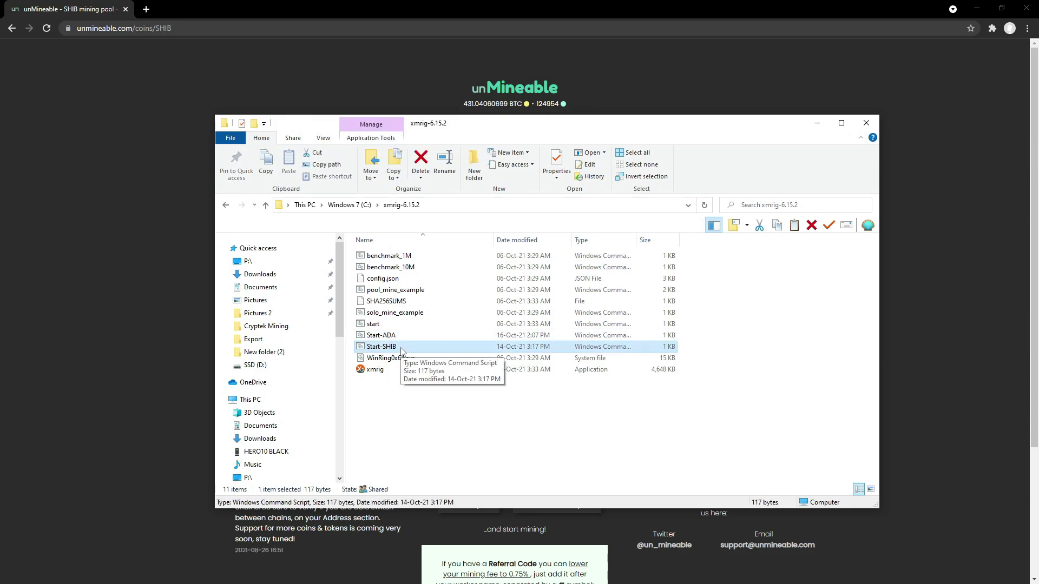
right_click(401, 351)
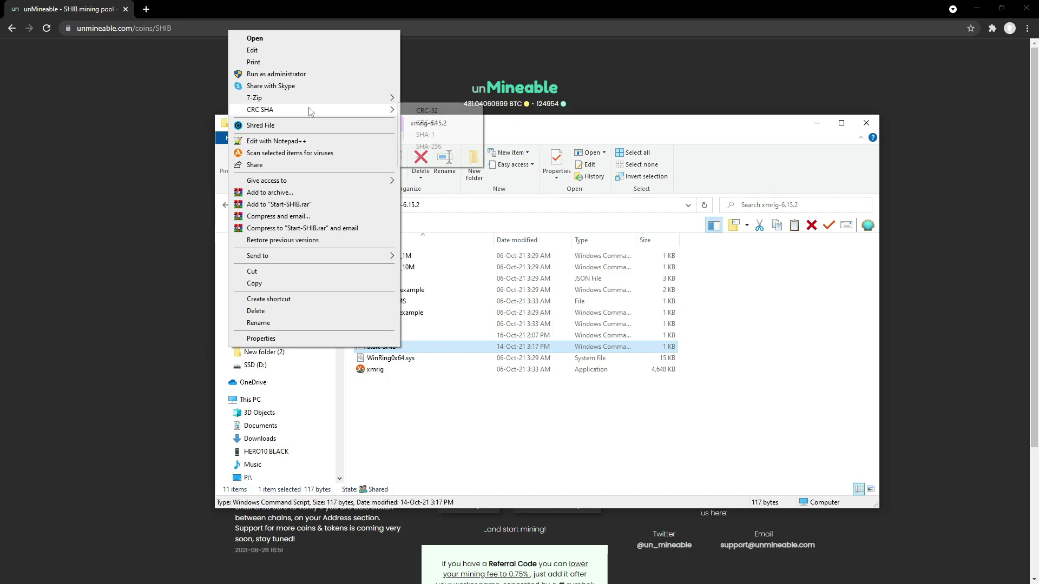
click(293, 50)
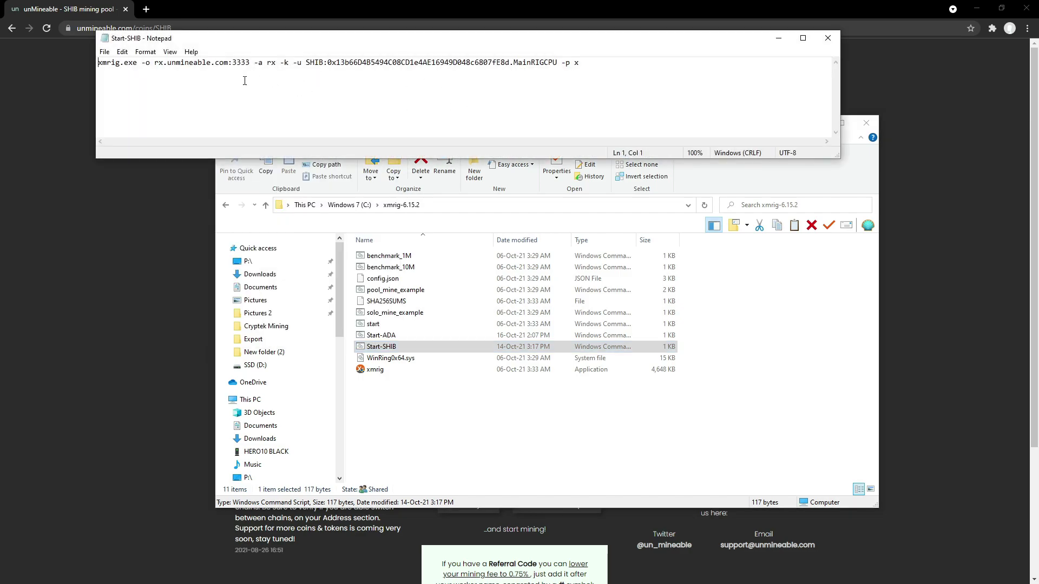
drag(113, 65, 560, 63)
click(249, 63)
key(shift+Left)
key(shift+Left)
key(shift+Left)
key(shift+Left)
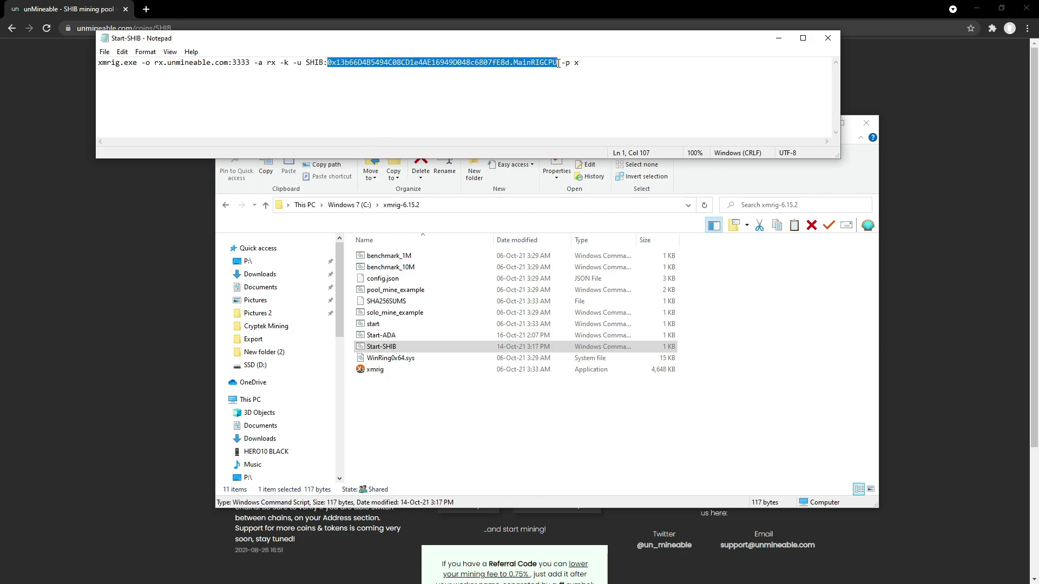
click(564, 63)
Step: Inspect the SHIB wallet address and MainRIGCPU worker name in the xmrig command
click(559, 63)
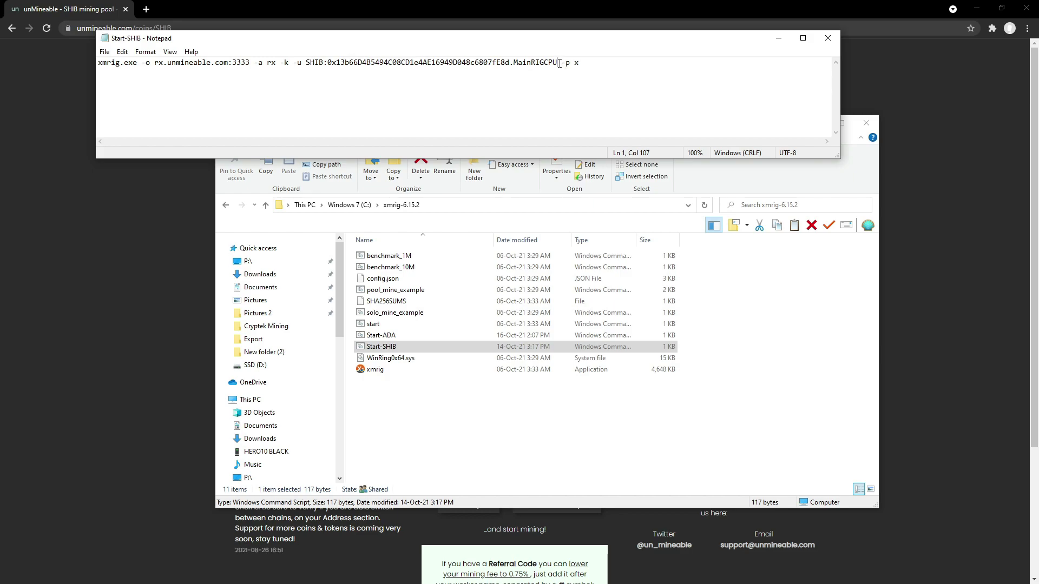
double_click(517, 61)
click(591, 64)
drag(591, 64, 92, 62)
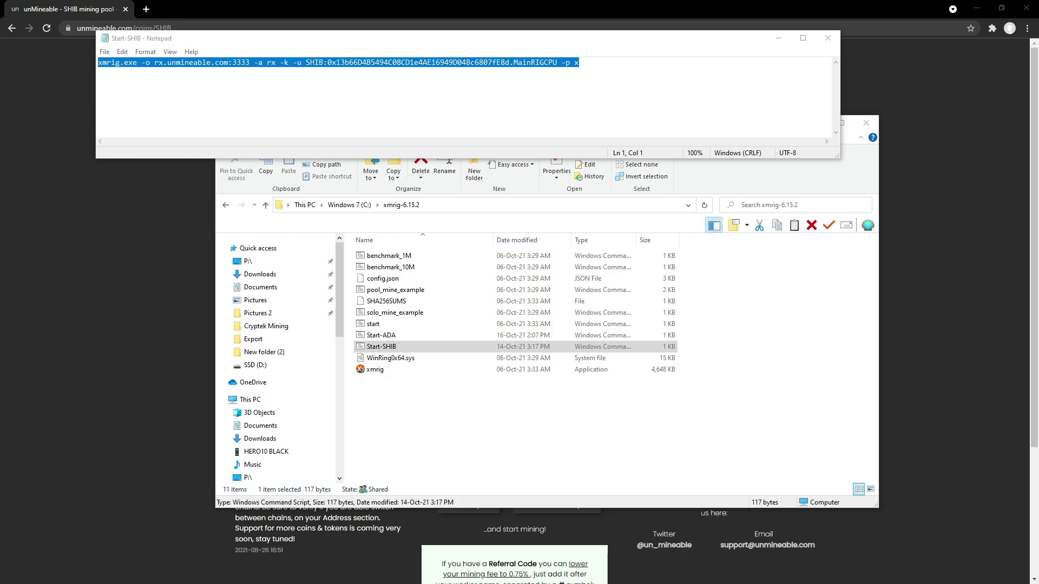
shift+click(340, 63)
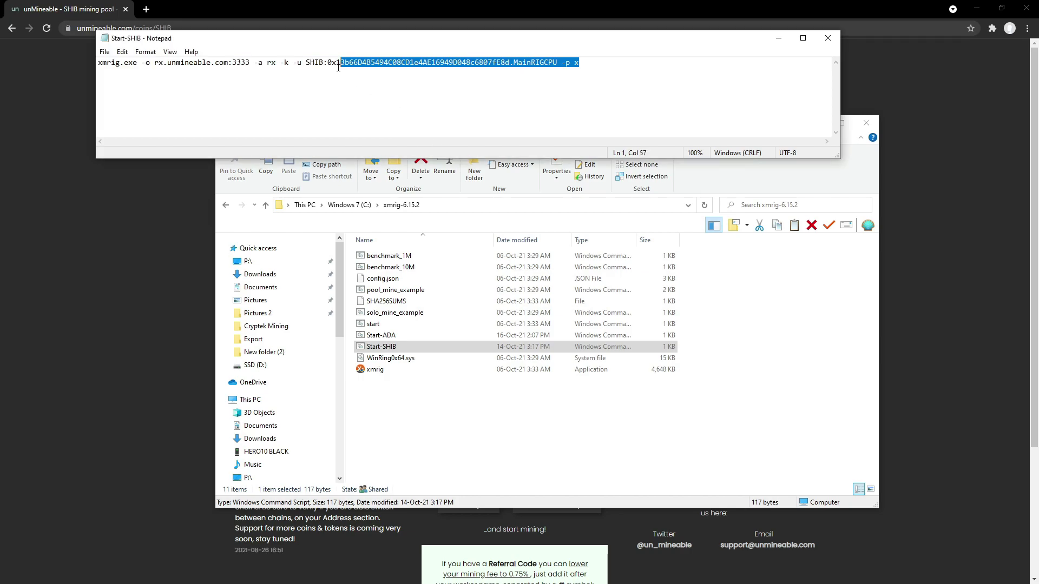
drag(327, 62, 556, 63)
click(597, 65)
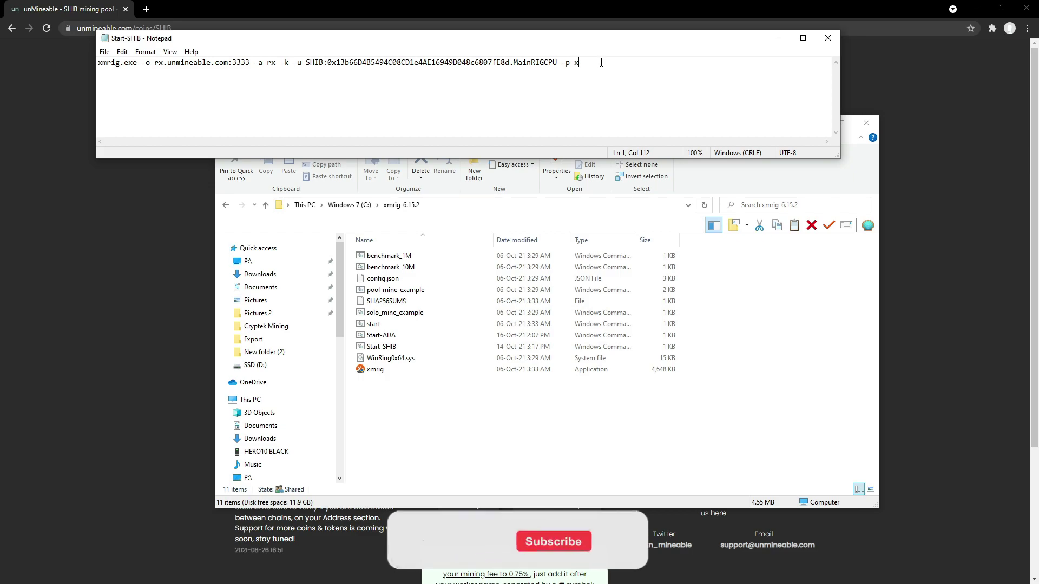
click(399, 371)
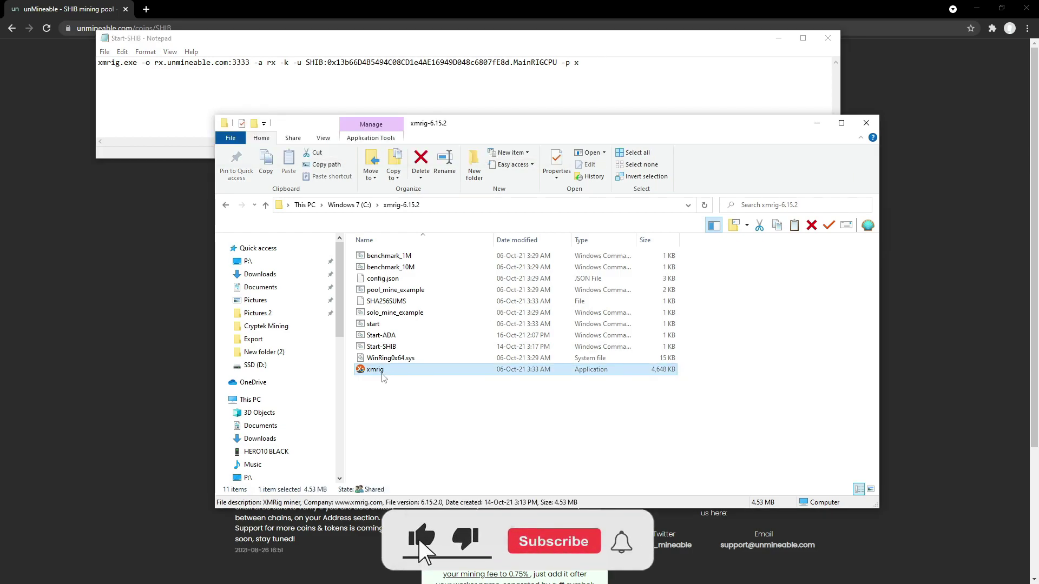
Step: Enable 'Run this program as an administrator' in xmrig.exe's Compatibility properties
right_click(385, 370)
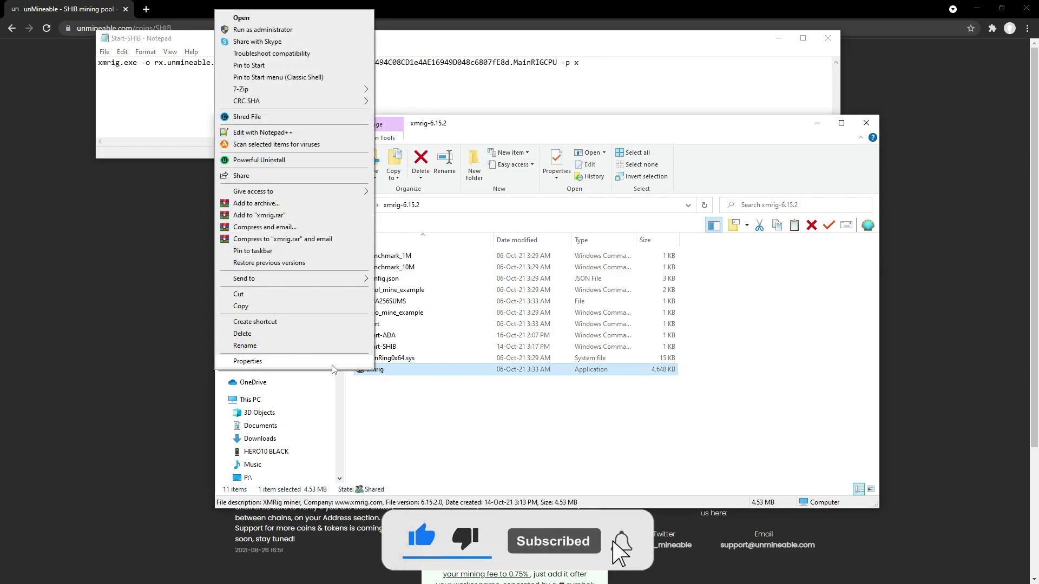
click(260, 364)
click(443, 321)
drag(463, 303, 512, 187)
click(448, 377)
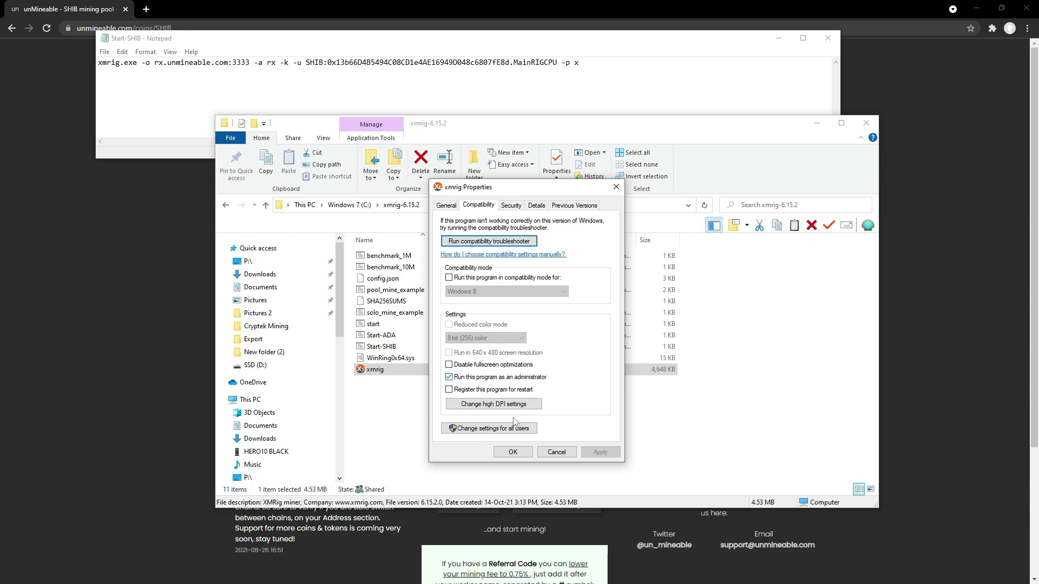
click(524, 452)
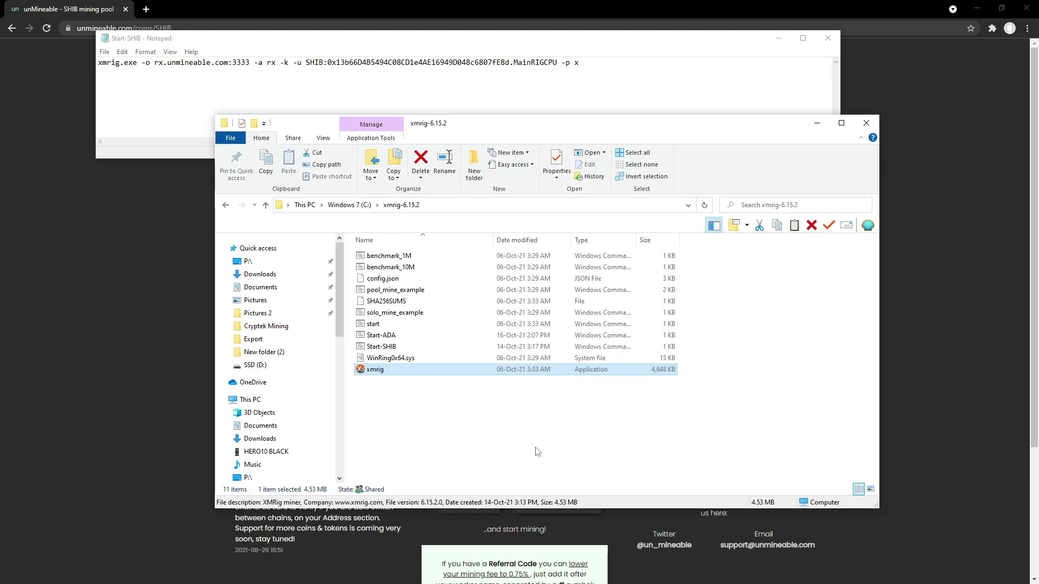
Step: Launch Start-SHIB.bat and print XMRig's six-thread hashrate report, about 1491 H/s
double_click(397, 346)
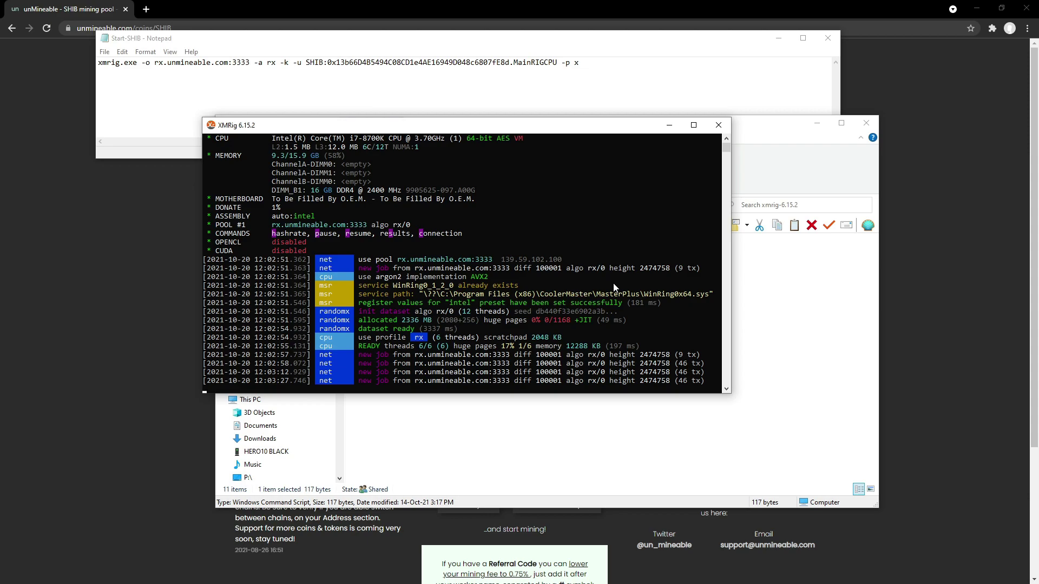
right_click(614, 289)
click(592, 288)
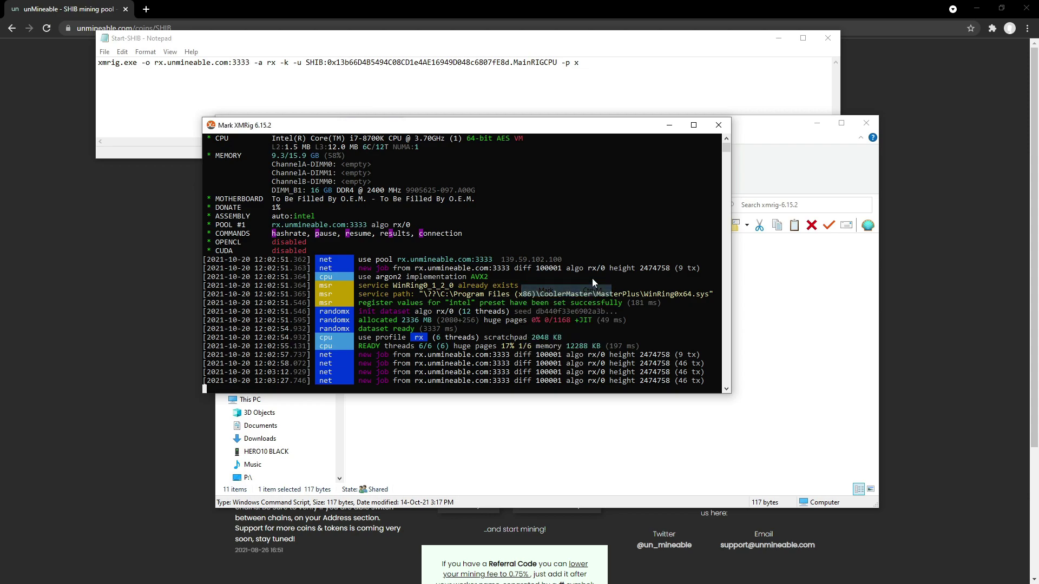
key(h)
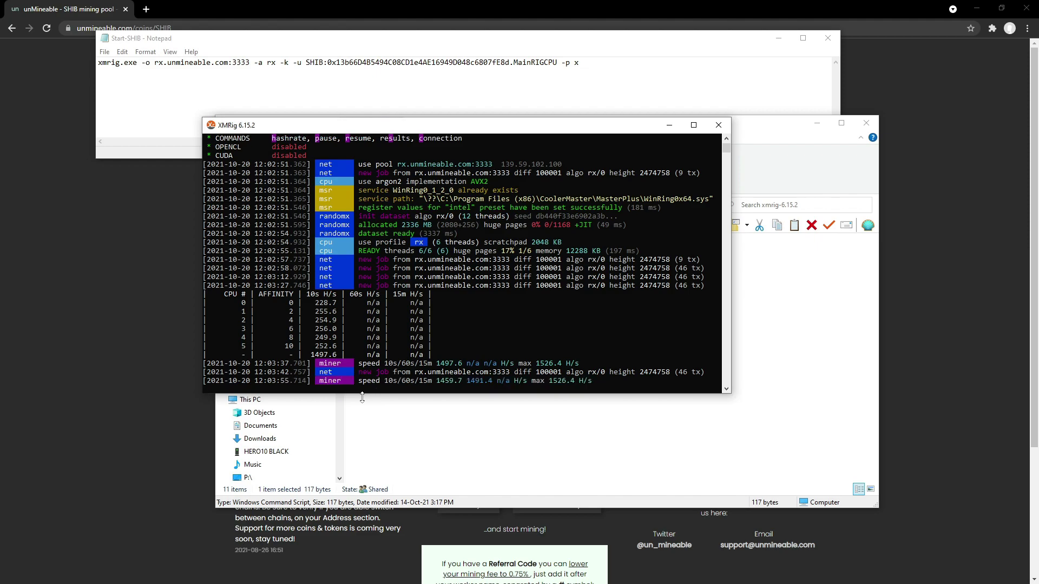
Step: Close XMRig, Explorer and Notepad, and calculate unMineable Ethash earnings for 120 MH/s
click(717, 125)
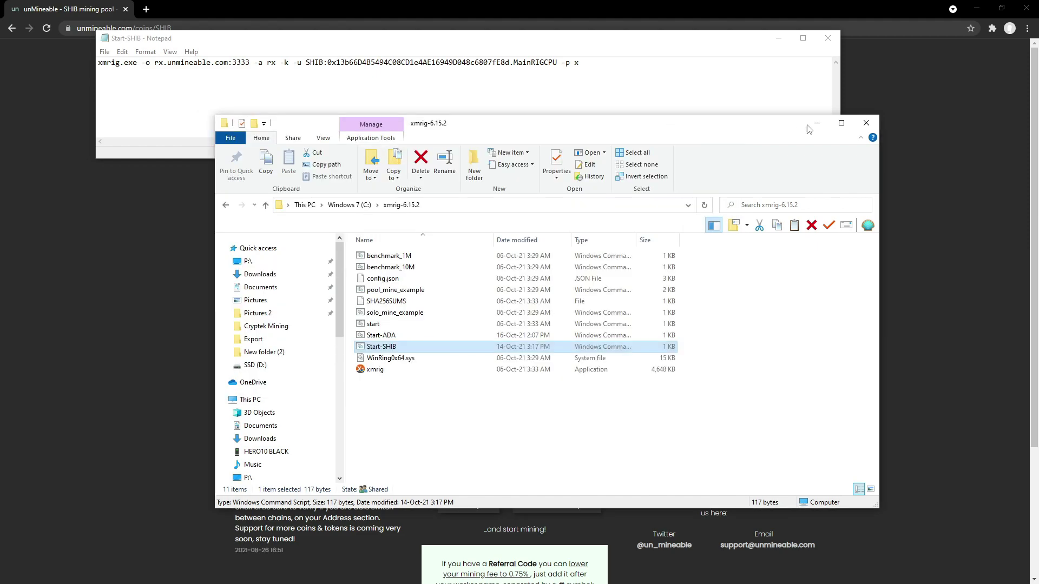
click(864, 123)
key(alt+F4)
click(451, 173)
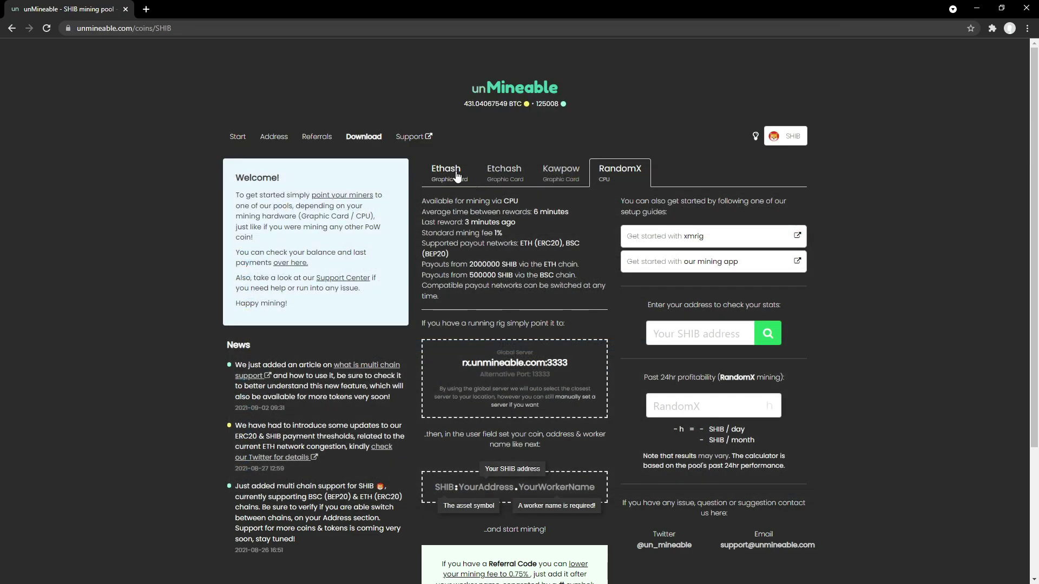
click(693, 464)
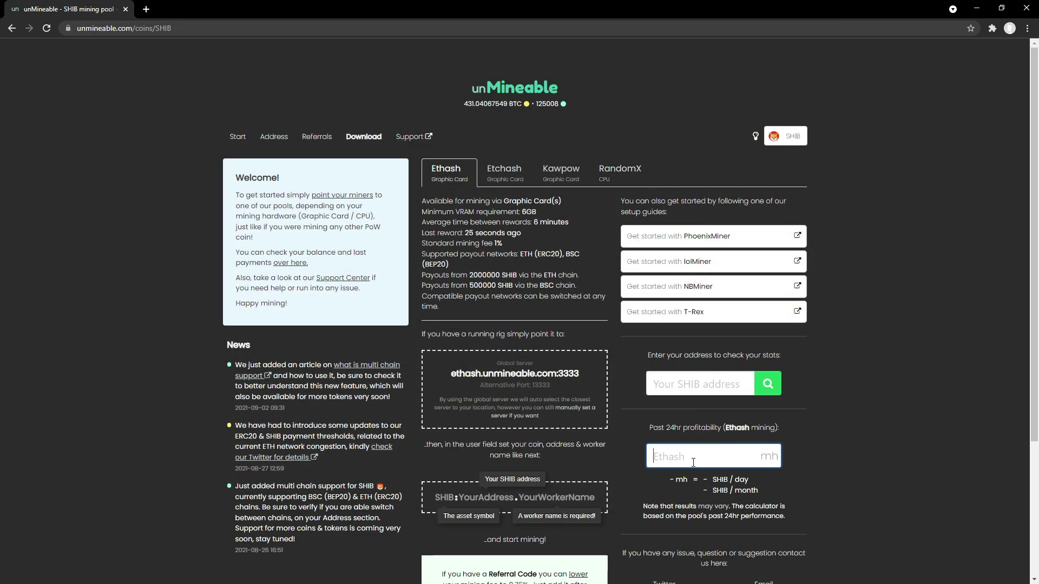
text(120)
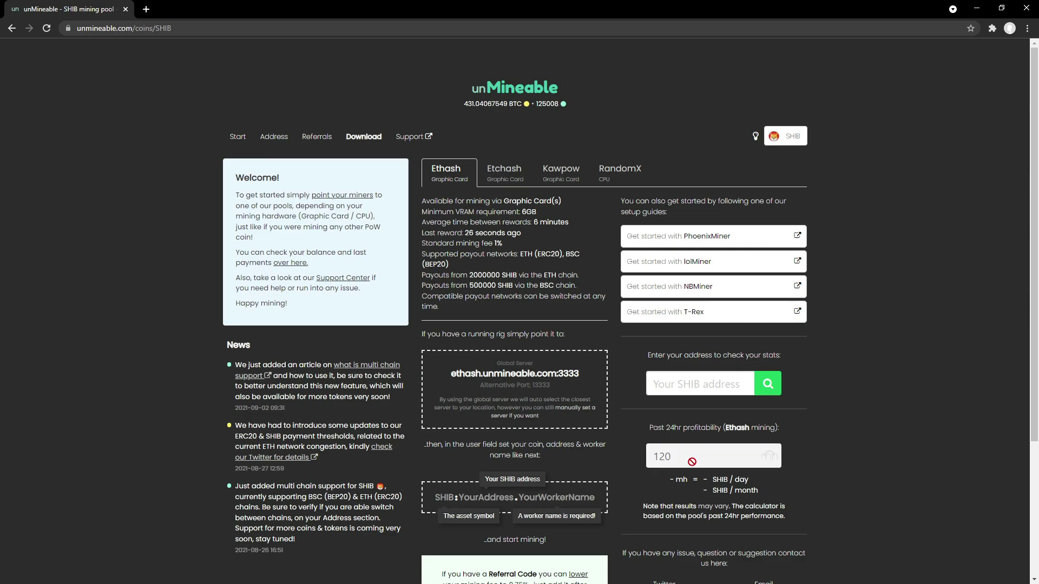
click(811, 474)
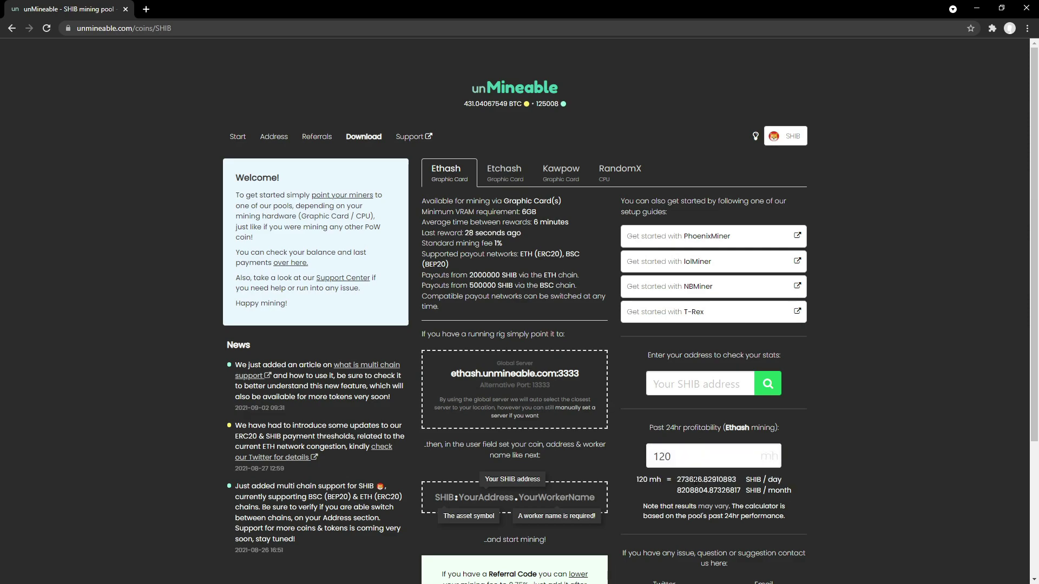
Step: Note 8,208,804 SHIB per month in Calculator and return to the RandomX details
key(XF86Calculator)
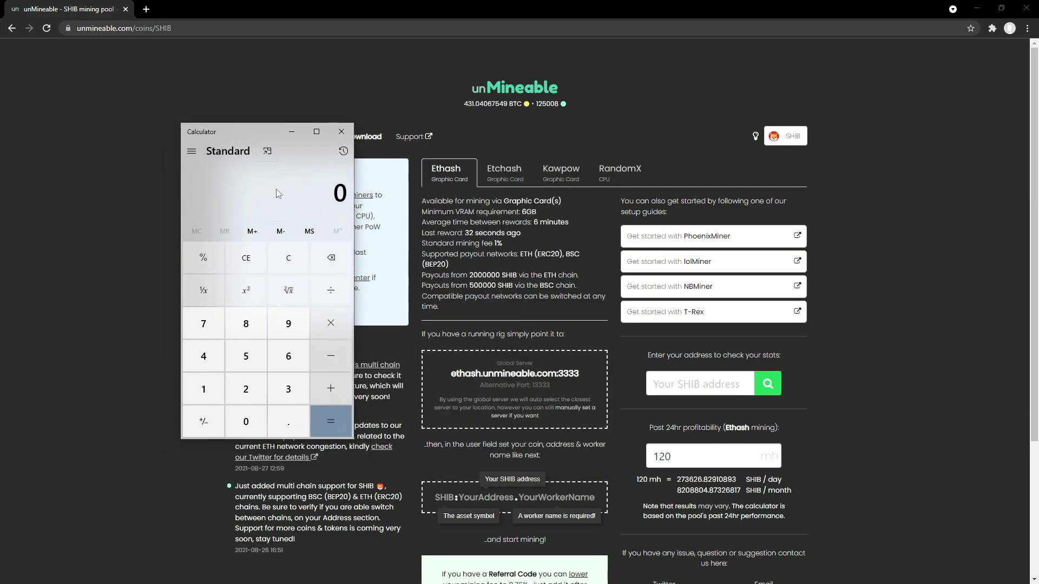
text(8,20)
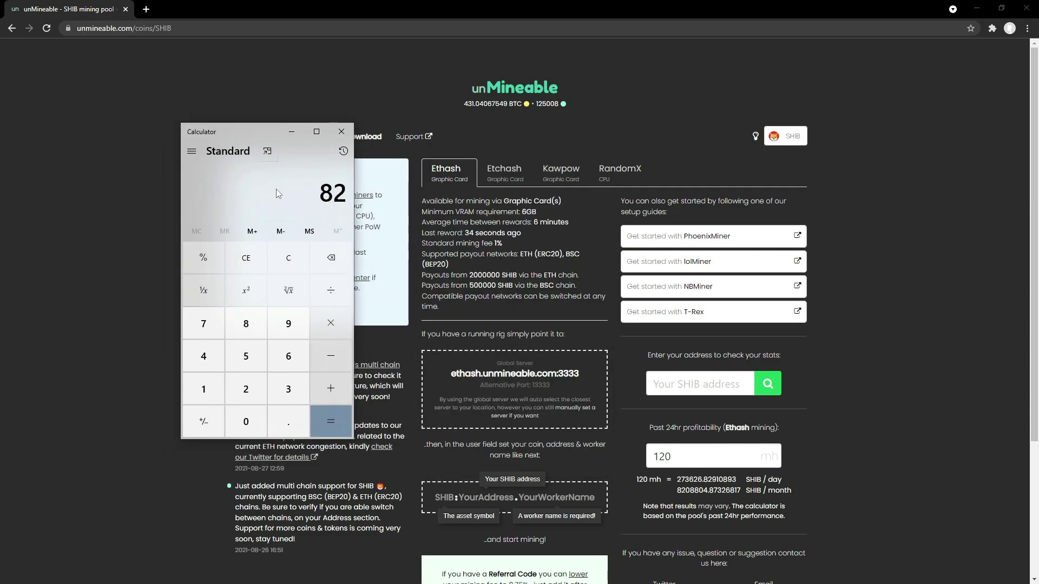
text(8,804)
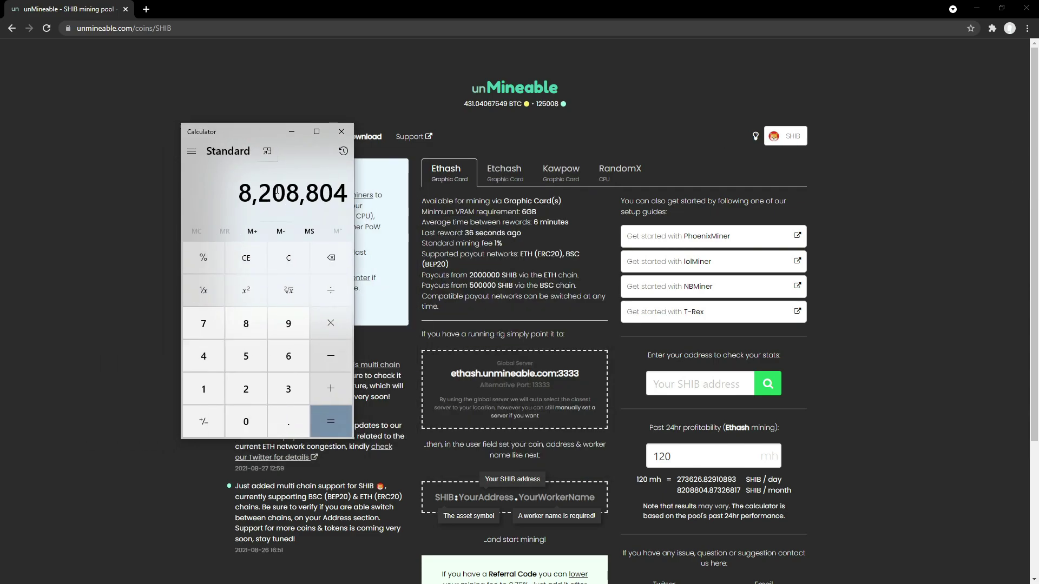
drag(247, 139, 103, 106)
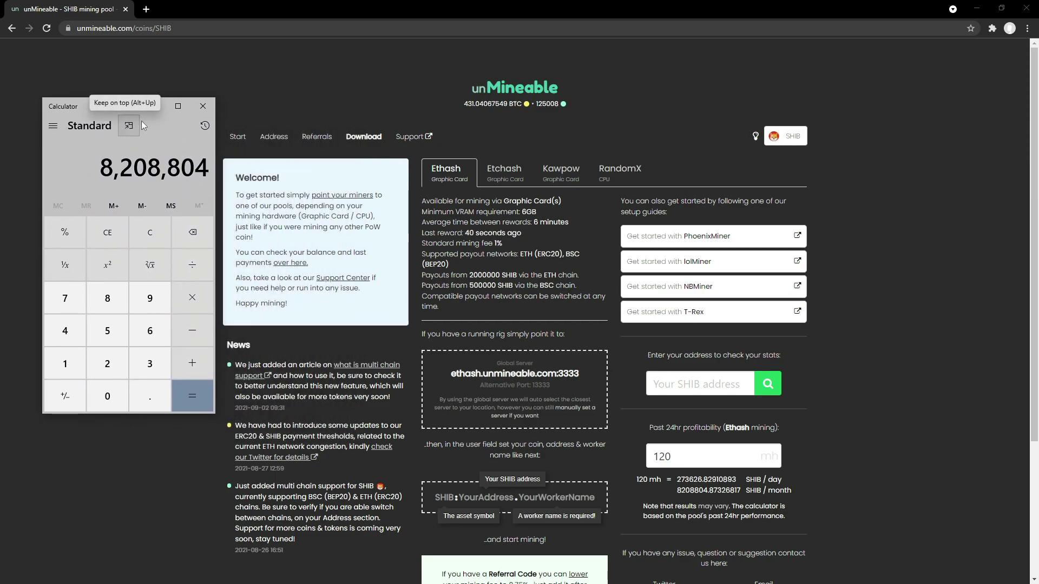
click(618, 180)
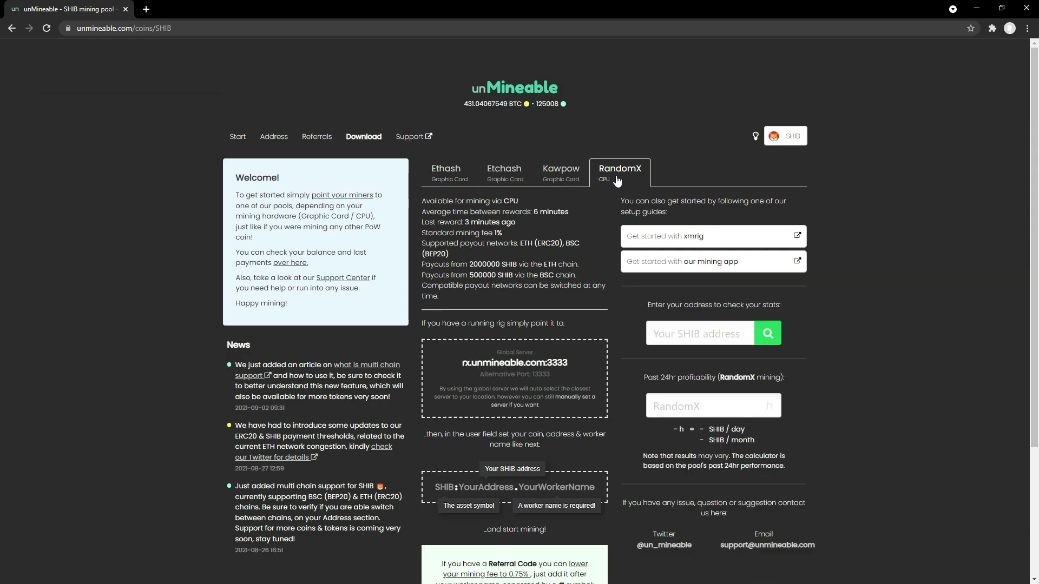
Step: Estimate RandomX earnings for 2000 h, about 116,668 SHIB per month
click(683, 405)
text(2)
click(679, 431)
click(699, 410)
text(000)
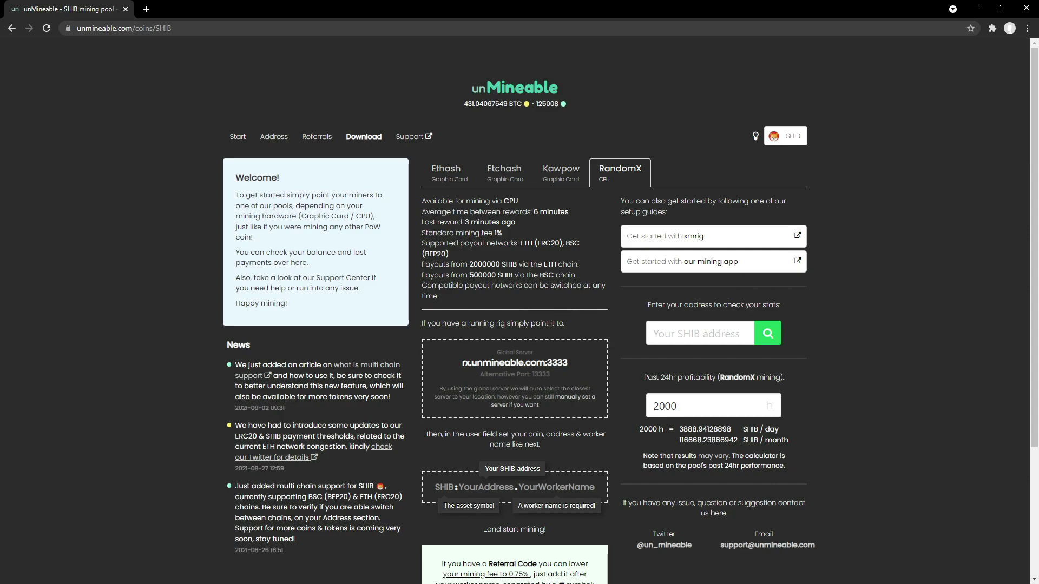
Step: Add 116668 to 8208804 in Calculator for a total of 8,325,472
key(alt+Tab)
key(plus)
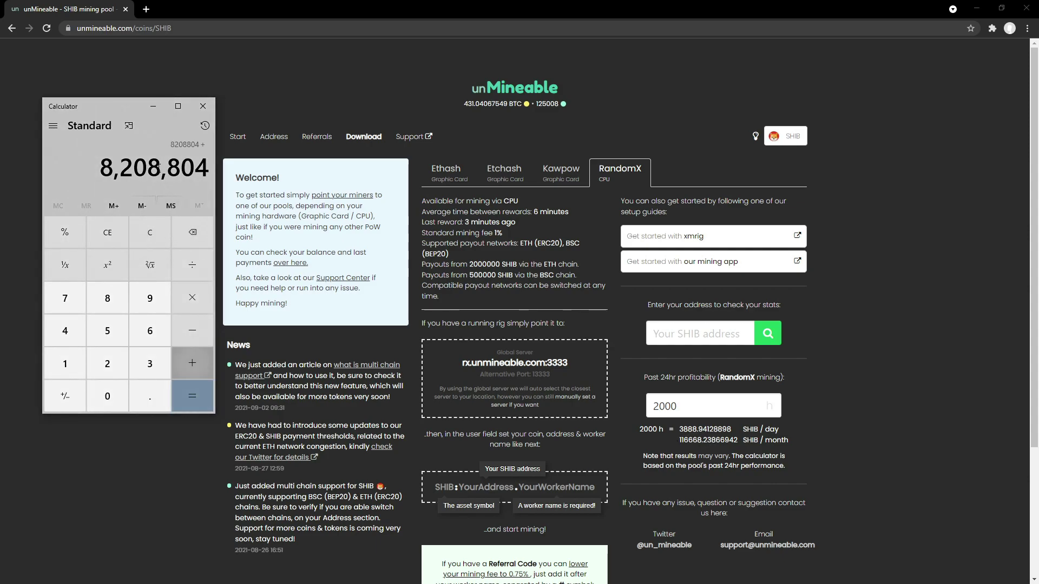
text(116)
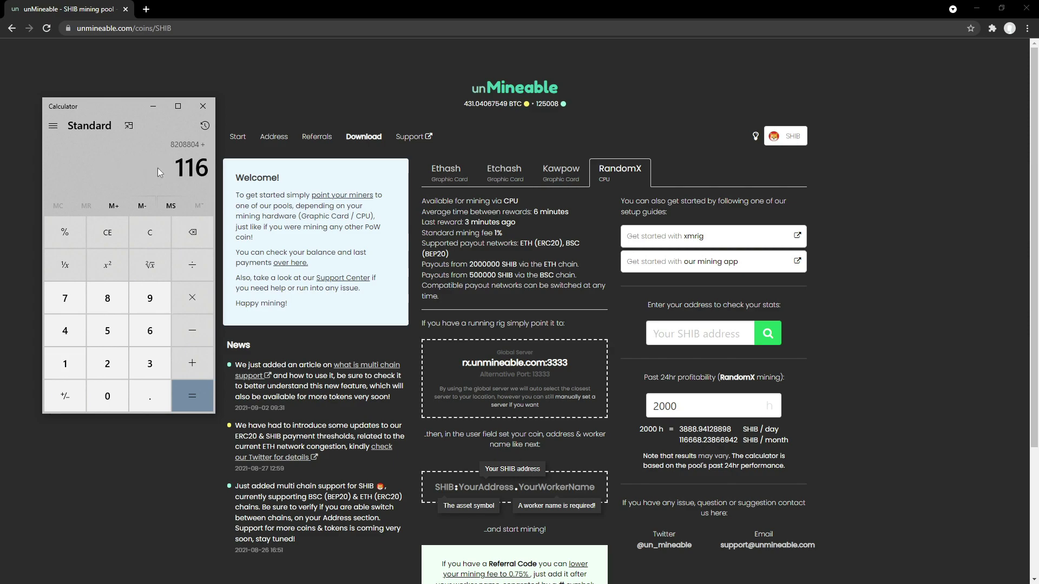
text(,668)
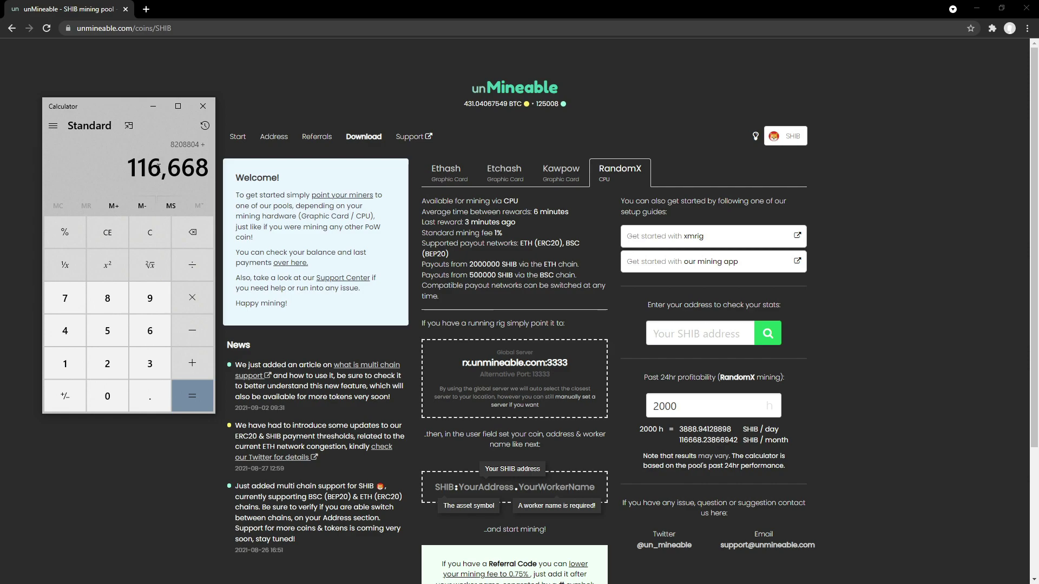
key(Return)
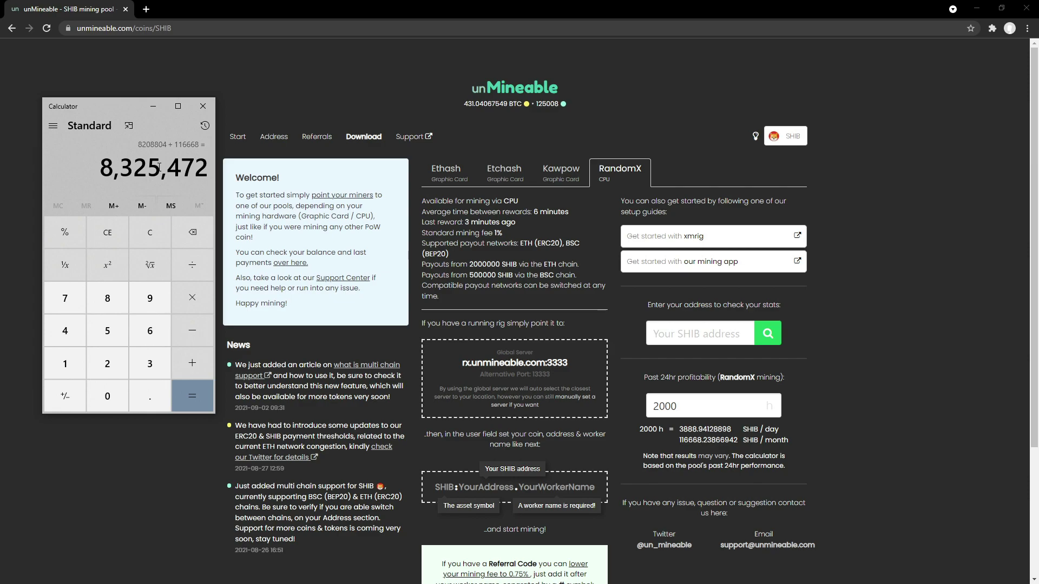
click(205, 107)
Step: Search Google for 'shib to usd' in a new browser tab
click(146, 9)
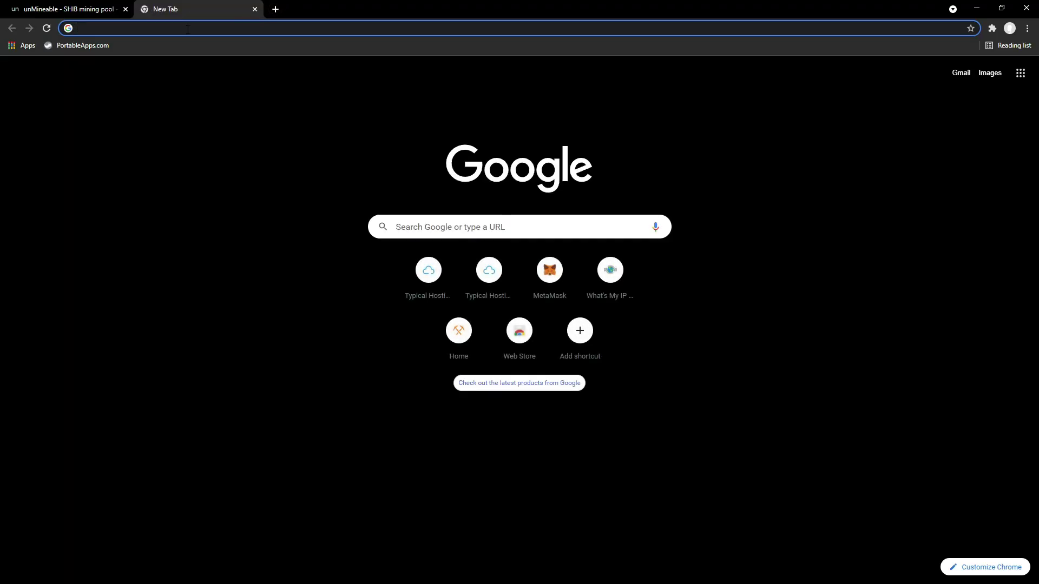
click(507, 234)
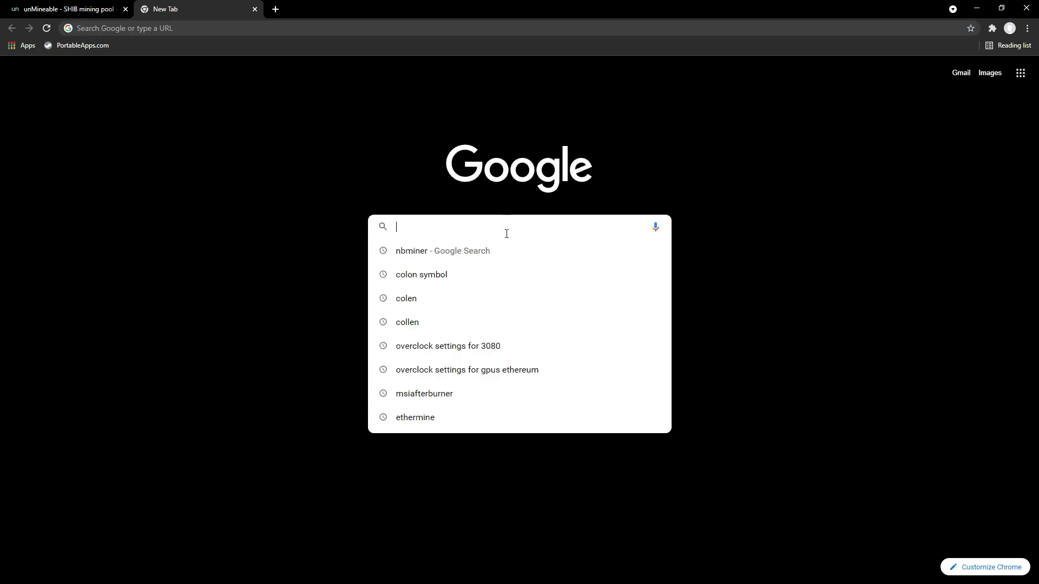
text(shib to usd)
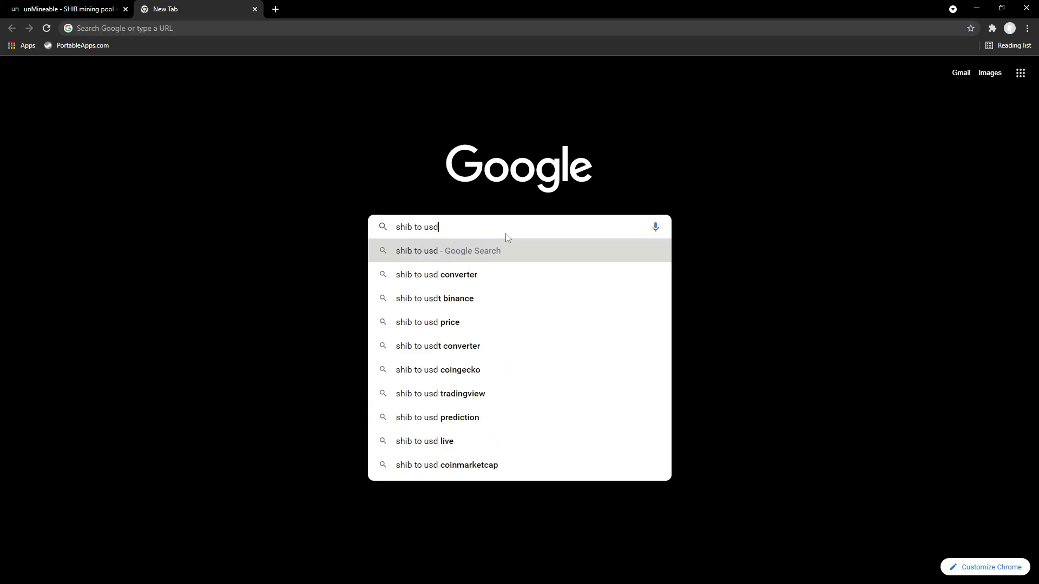
key(Return)
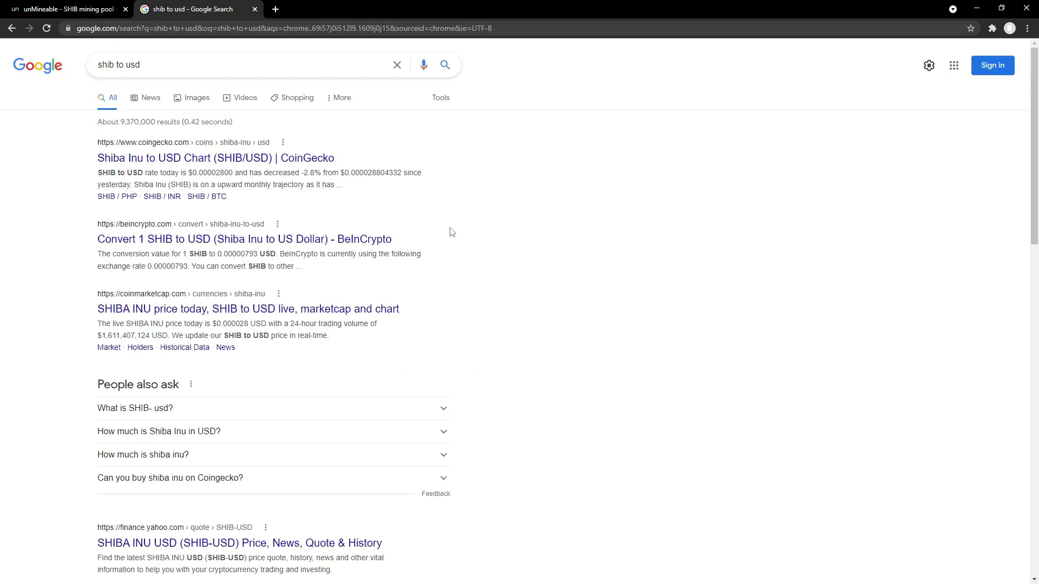
Step: Enter 8325732 SHIB in CoinGecko's Shiba Inu converter to get its US dollar value
click(237, 160)
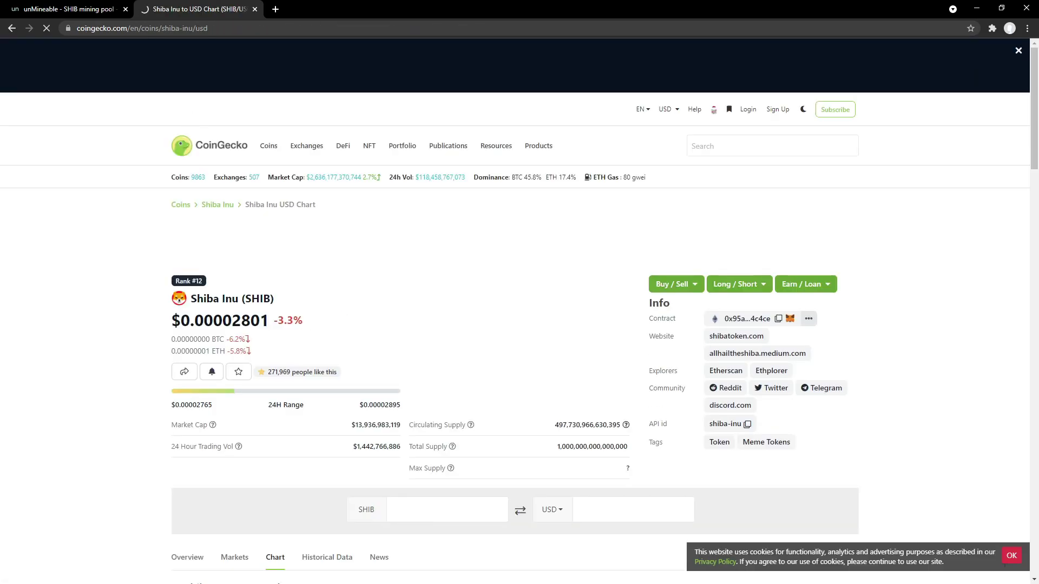
key(alt+Tab)
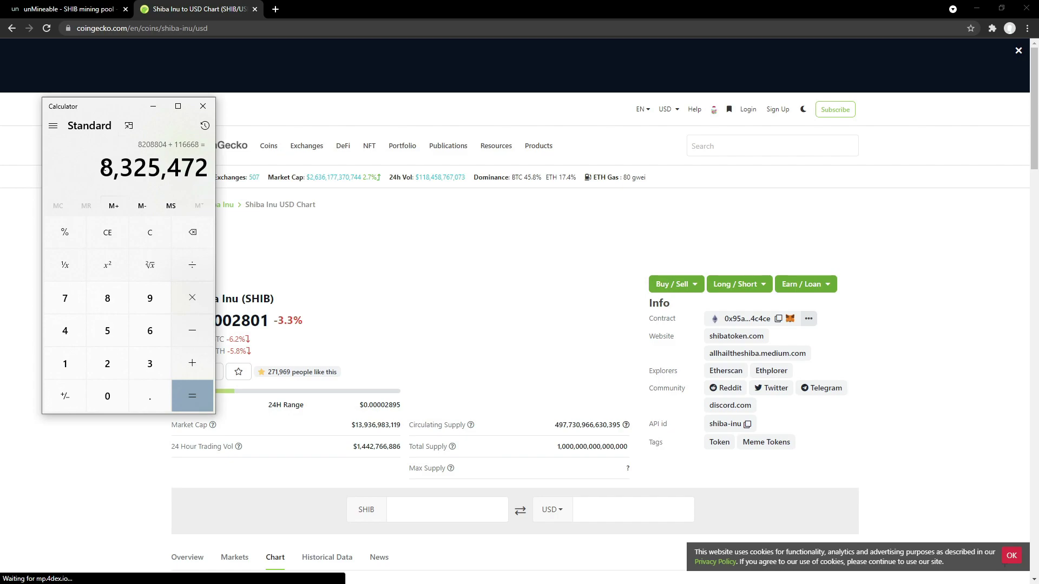
click(408, 511)
text(8325)
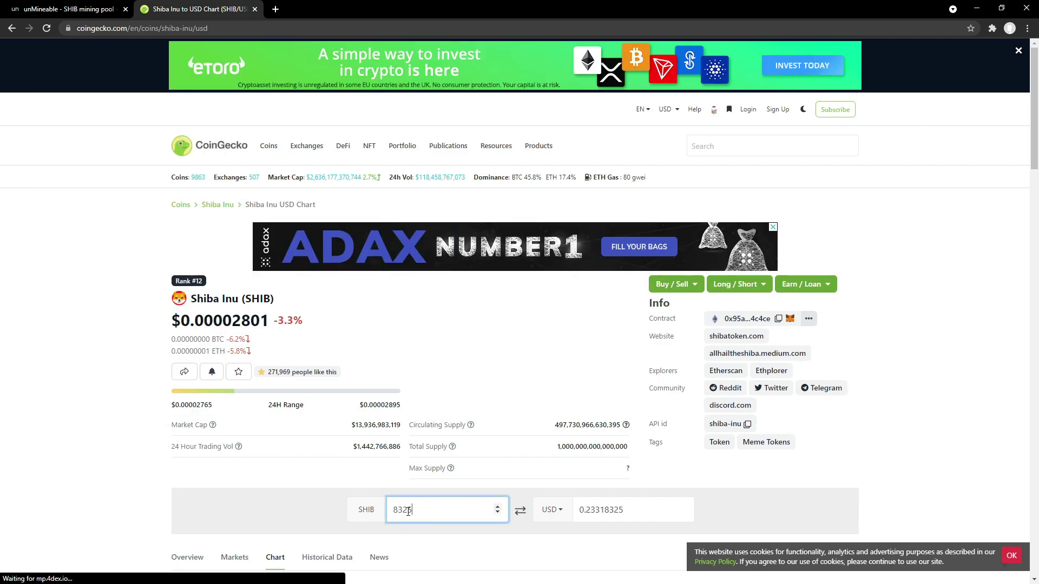
text(732)
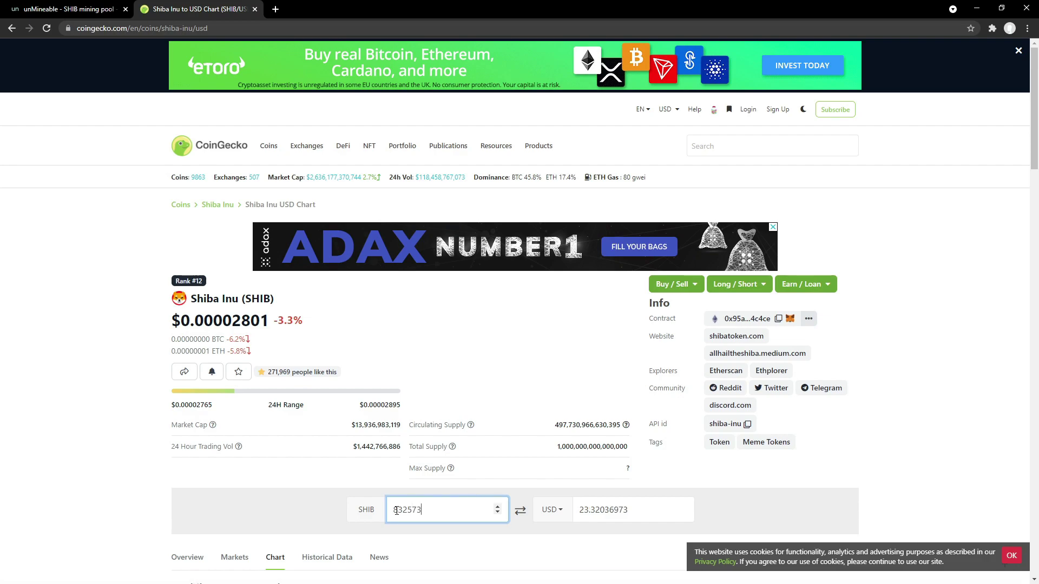
click(554, 545)
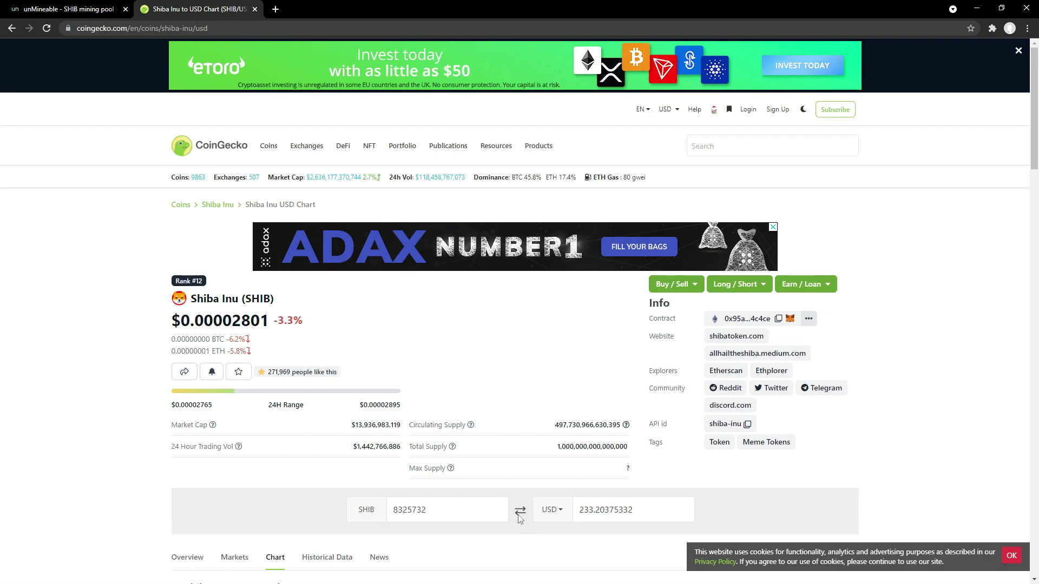
Step: Check the converted value of 233.20375332 USD, then close CoinGecko to return to unMineable
drag(429, 509, 385, 509)
click(457, 509)
drag(456, 509, 351, 514)
click(457, 509)
drag(580, 511, 641, 510)
click(641, 509)
scroll(620, 409, down, 2)
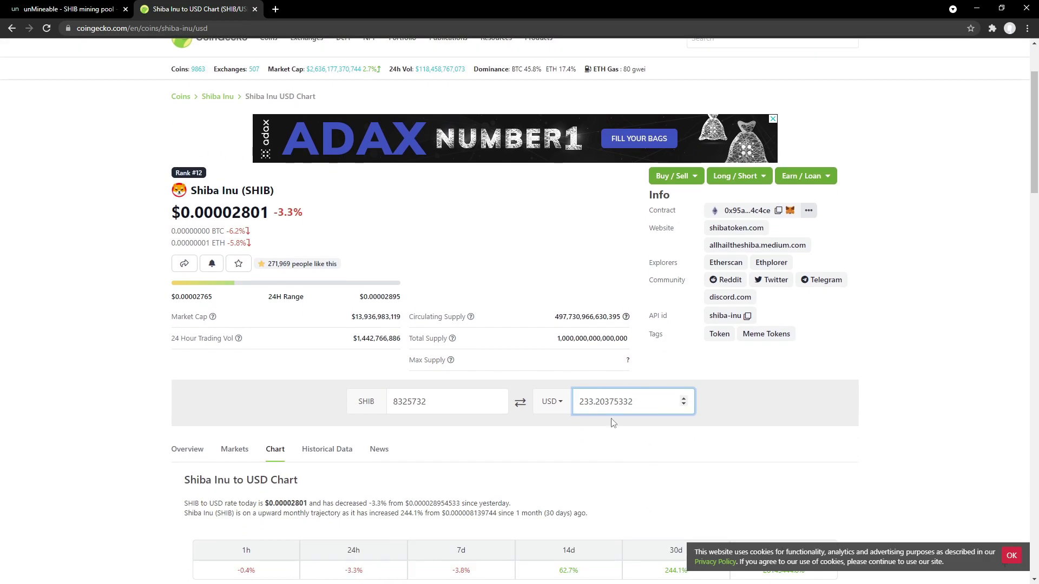
drag(579, 401, 633, 401)
click(644, 401)
click(588, 401)
click(639, 402)
double_click(459, 401)
click(487, 403)
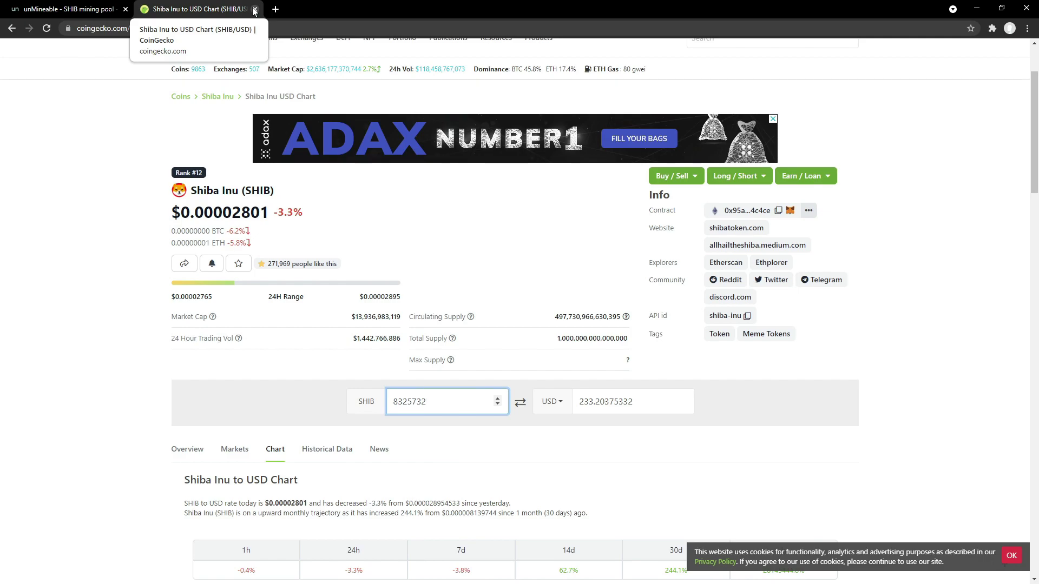
click(254, 10)
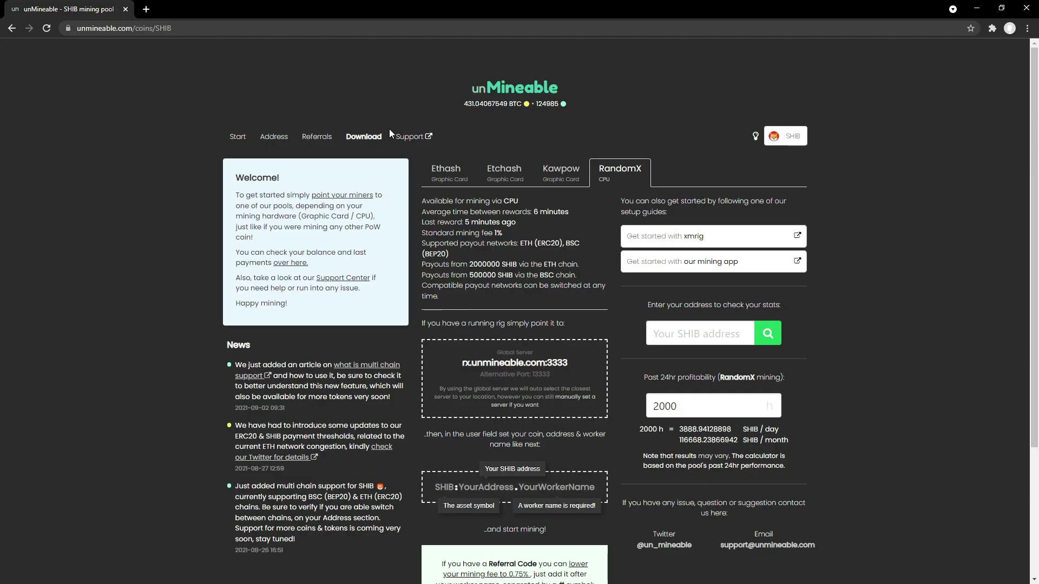
Step: Estimate SHIB earnings for a 12 MH/s hashrate on the Etchash pool
click(503, 176)
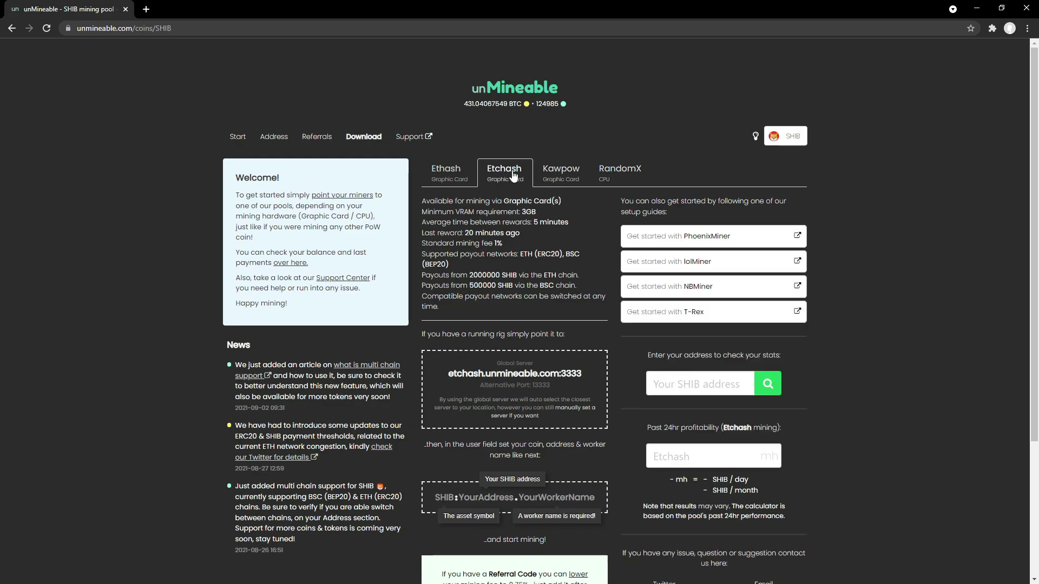
click(550, 177)
click(513, 177)
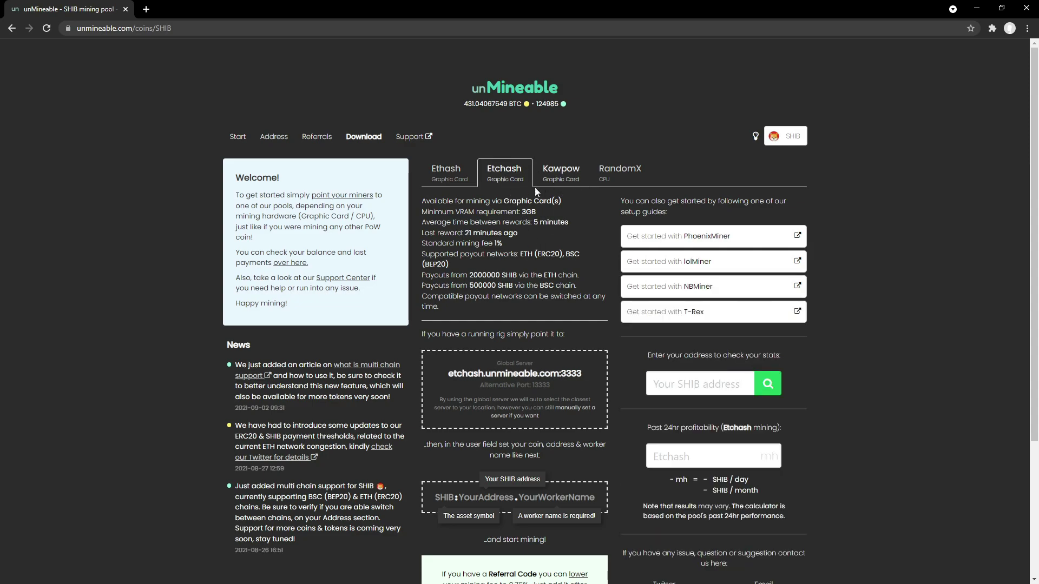
click(705, 455)
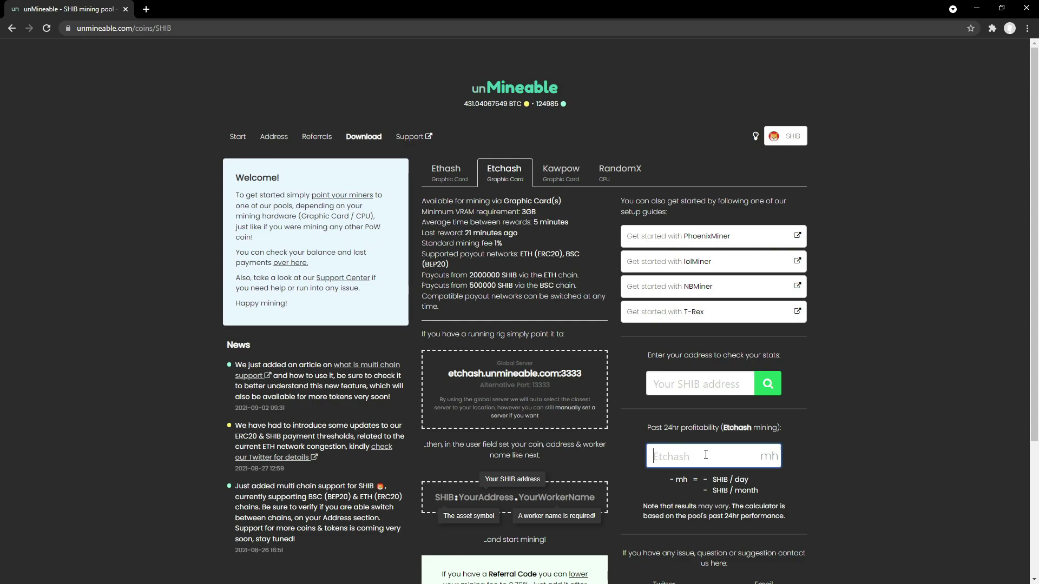
text(12)
click(799, 456)
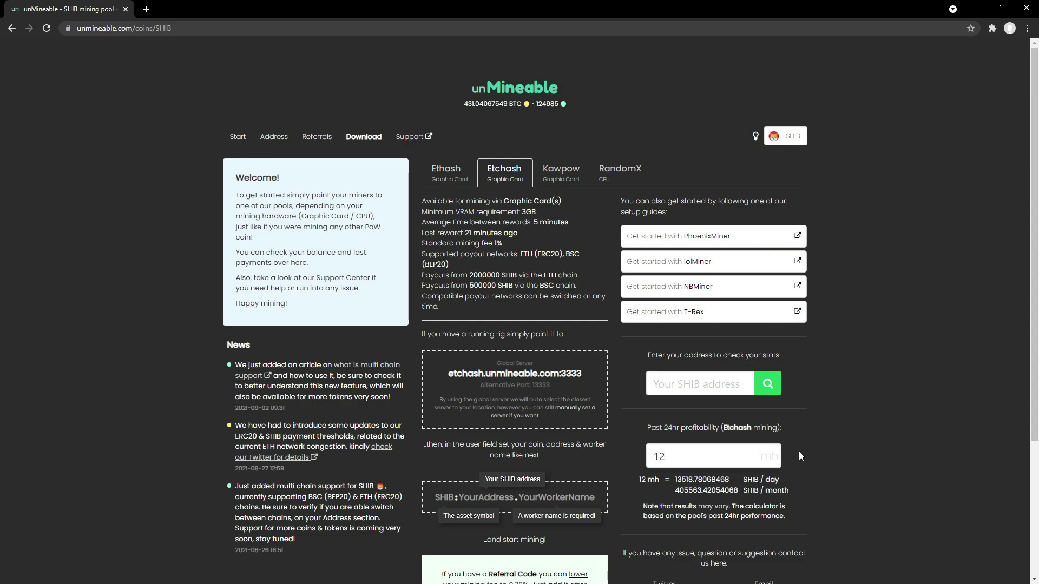
drag(675, 490, 698, 490)
Step: Estimate Kawpow earnings at 6 MH/s, about 533,759 SHIB per month
click(572, 177)
click(689, 400)
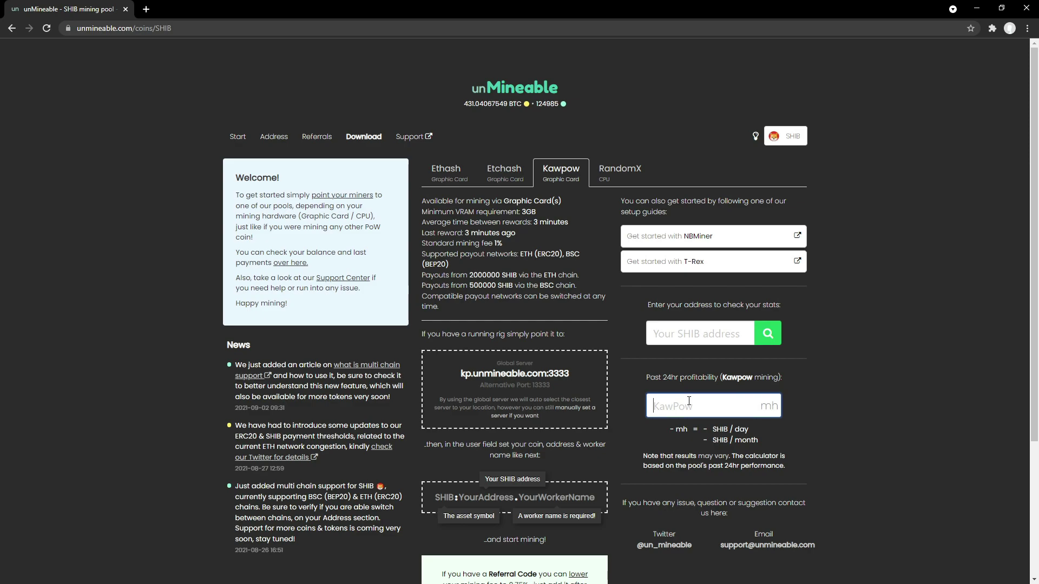
text(6)
click(796, 439)
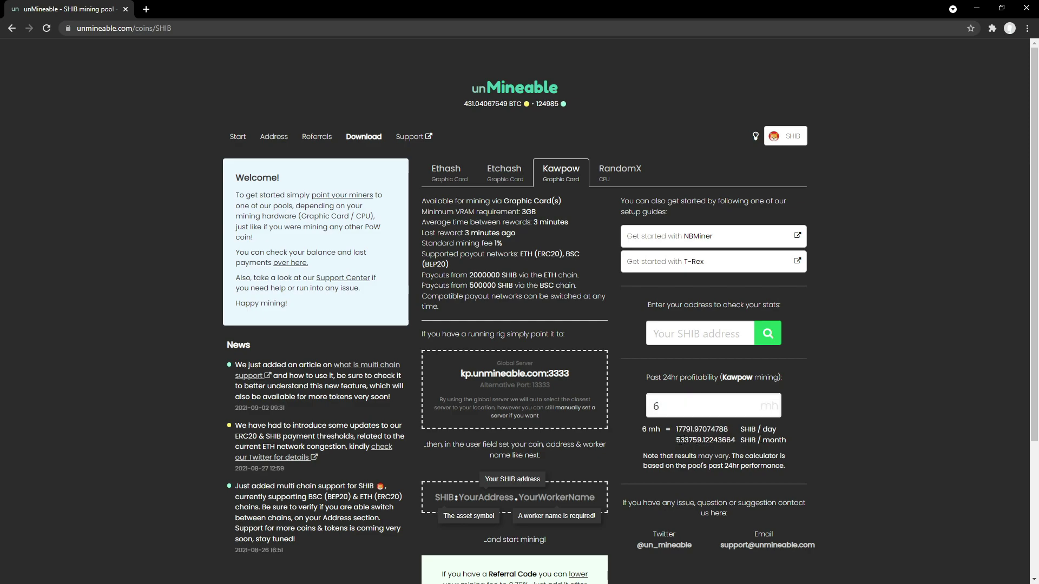
drag(676, 440, 701, 441)
click(702, 441)
Step: Open the NBMiner setup guide and find its example start.bat command
click(643, 241)
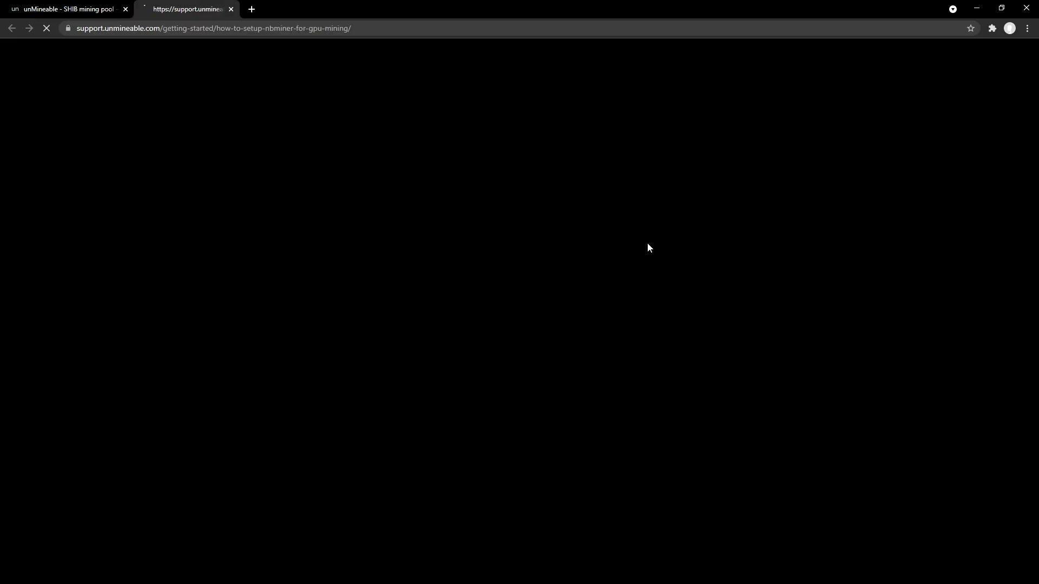
scroll(422, 325, down, 5)
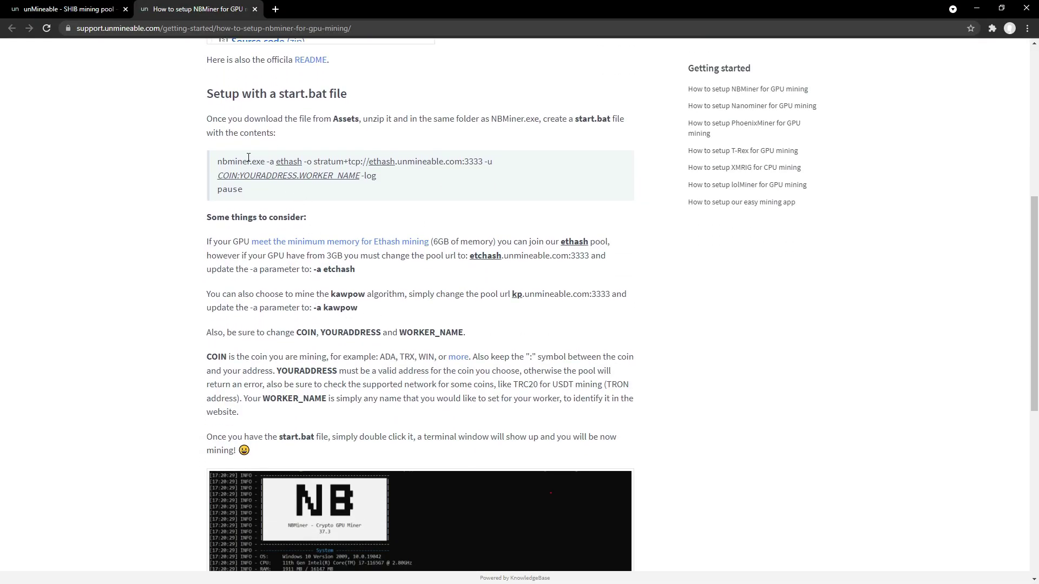
drag(218, 160, 418, 195)
click(417, 195)
scroll(440, 211, down, 2)
scroll(370, 216, up, 4)
scroll(345, 368, down, 1)
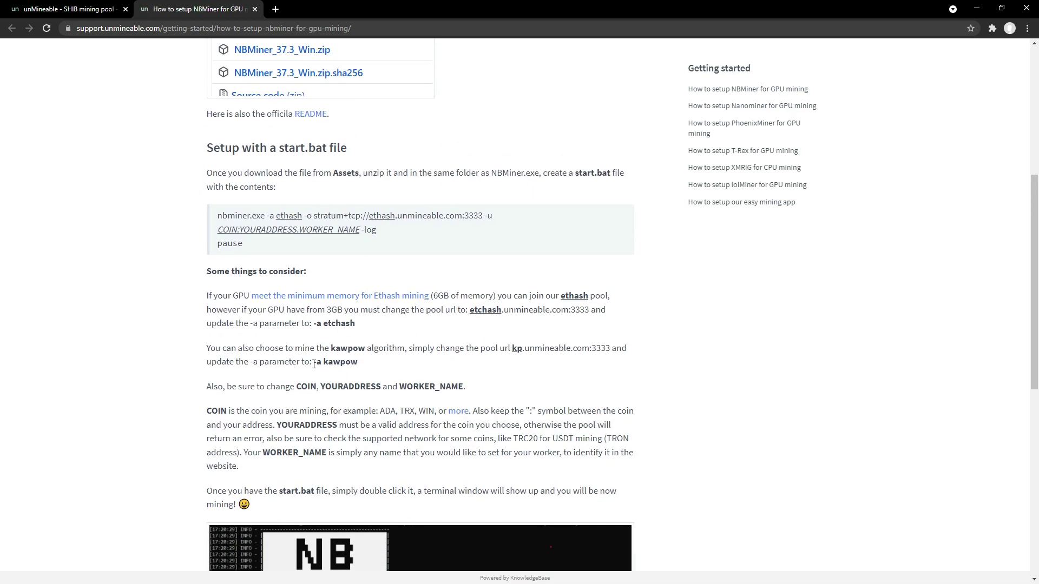
Step: Read the note on replacing ethash with '-a kawpow' in the algorithm and pool address
drag(267, 215, 303, 215)
drag(313, 361, 359, 363)
click(377, 250)
drag(370, 219, 395, 217)
click(401, 234)
Step: Open the start_shib batch file from the NBMiner_Win folder in Notepad
key(alt+Tab)
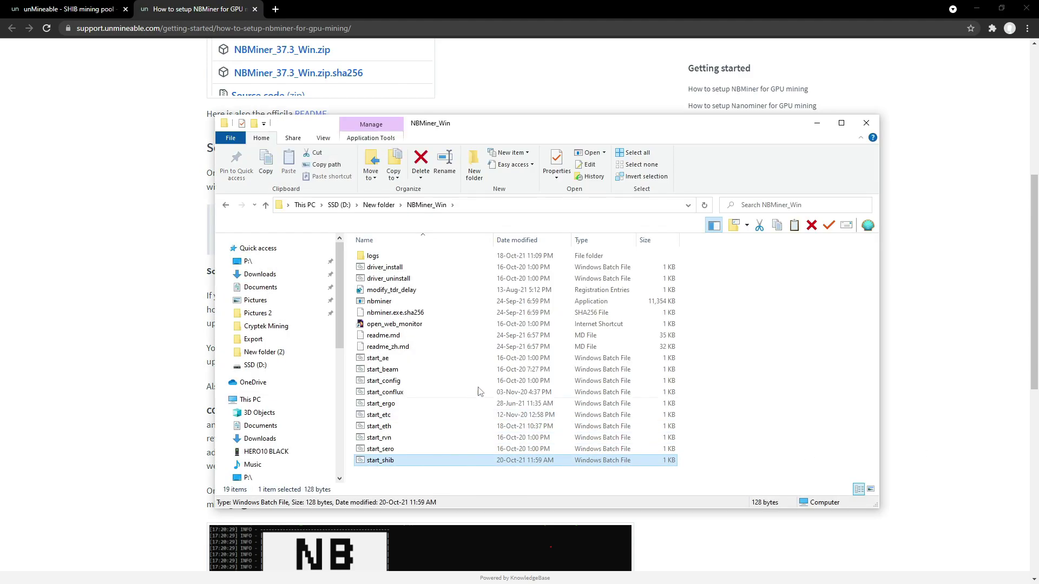
right_click(394, 459)
click(273, 179)
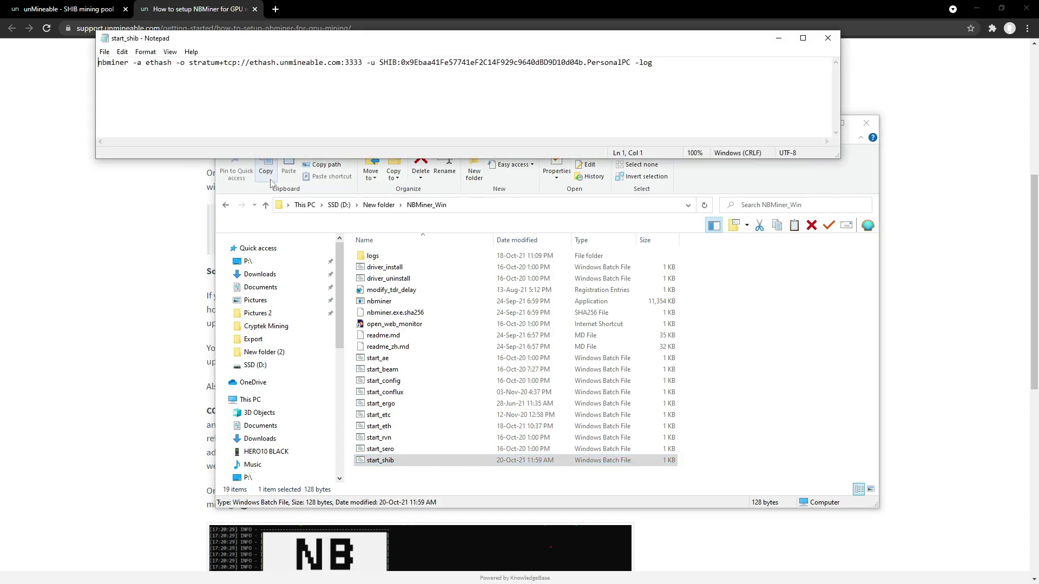
Step: Change the algorithm to kawpow and the pool host to kp.unmineable.com:3333, then save
drag(174, 67, 145, 65)
text(kawpow)
drag(277, 64, 249, 64)
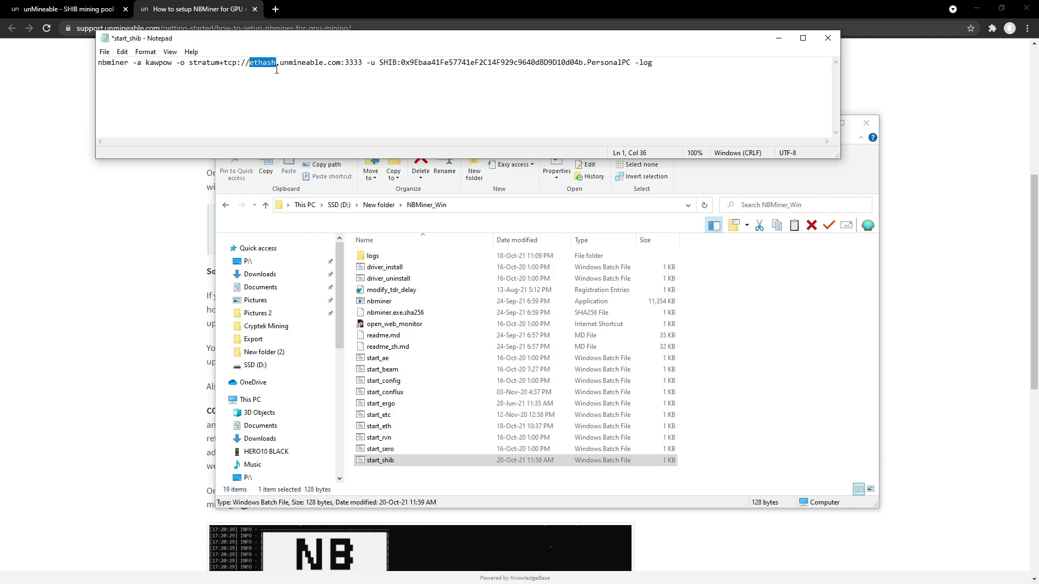
text(kp)
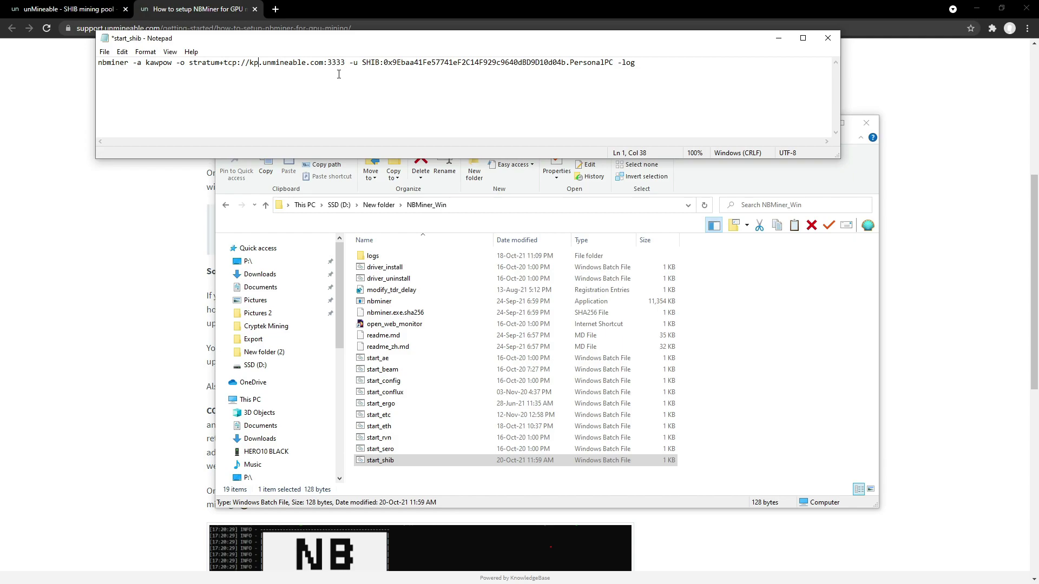
key(ctrl+s)
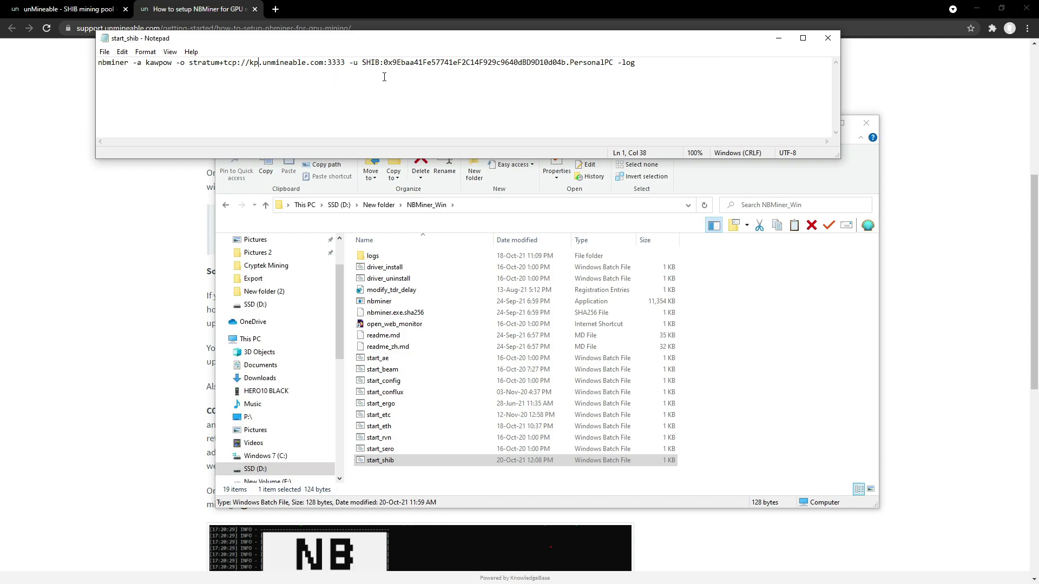